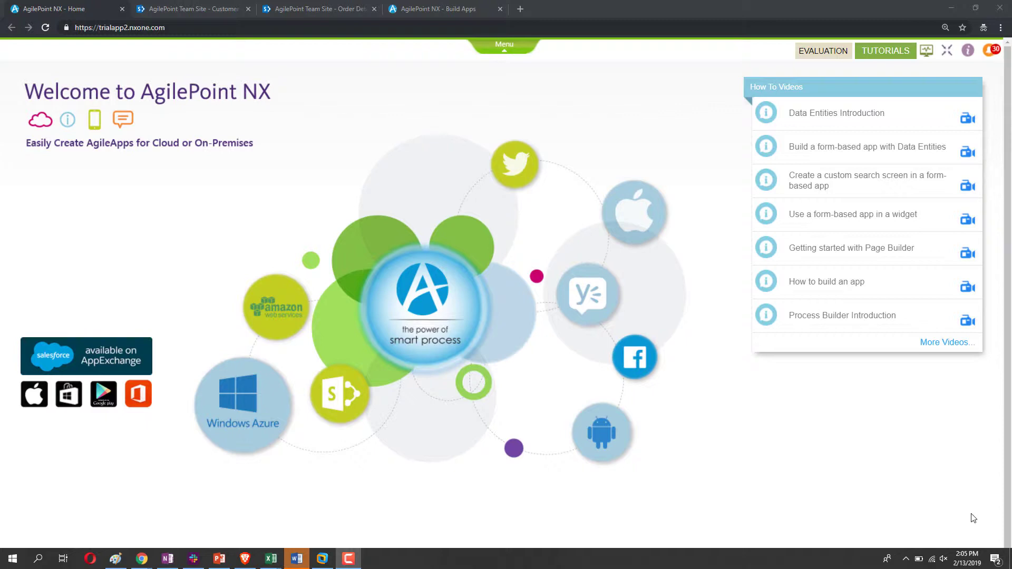
Review the columns of the Customer Details and Order Details lists on the SharePoint team site.
click(219, 12)
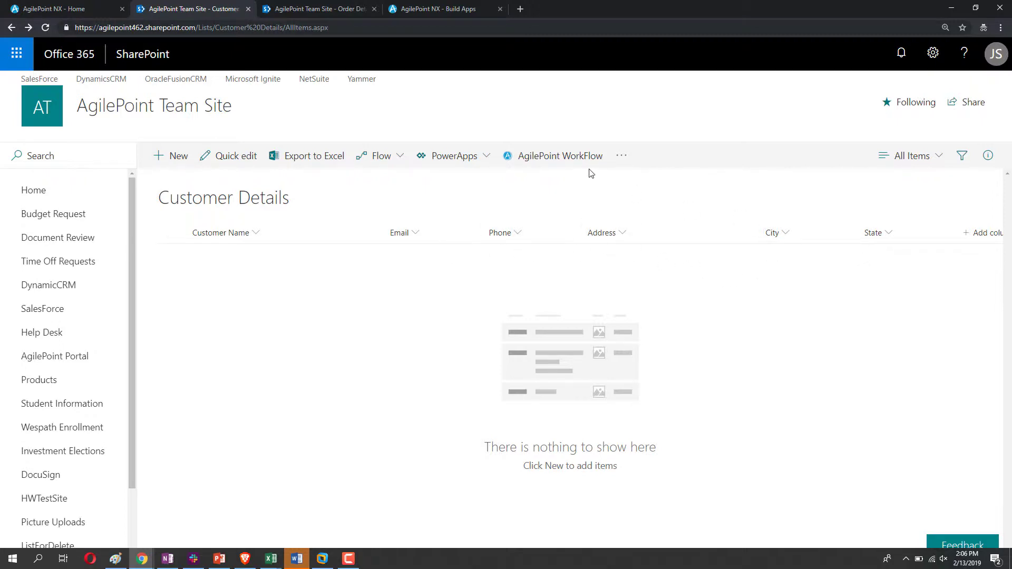
click(332, 11)
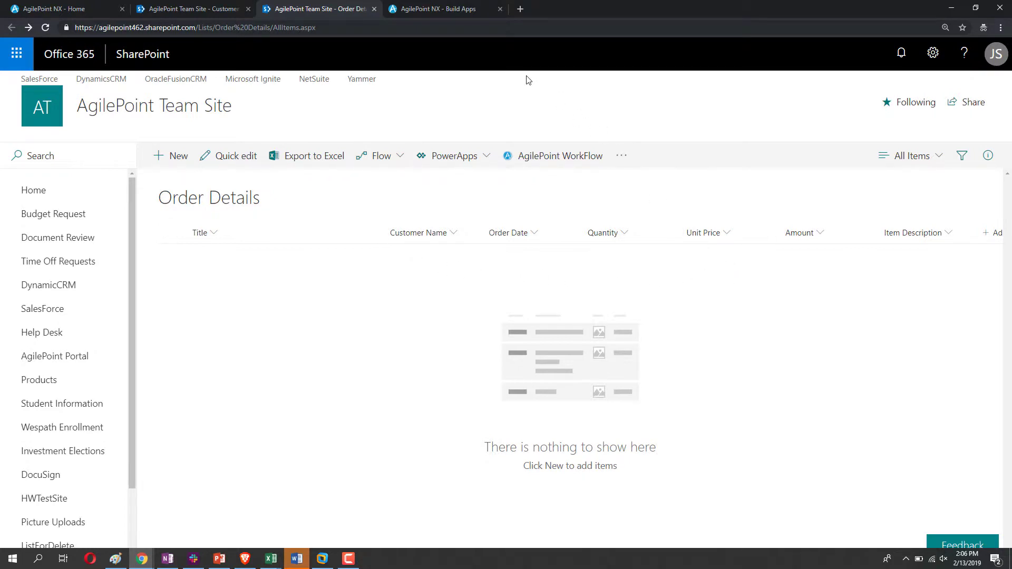
Switch to AgilePoint's Build Apps page and start a form-based application named InfoPath Replacement.
click(428, 11)
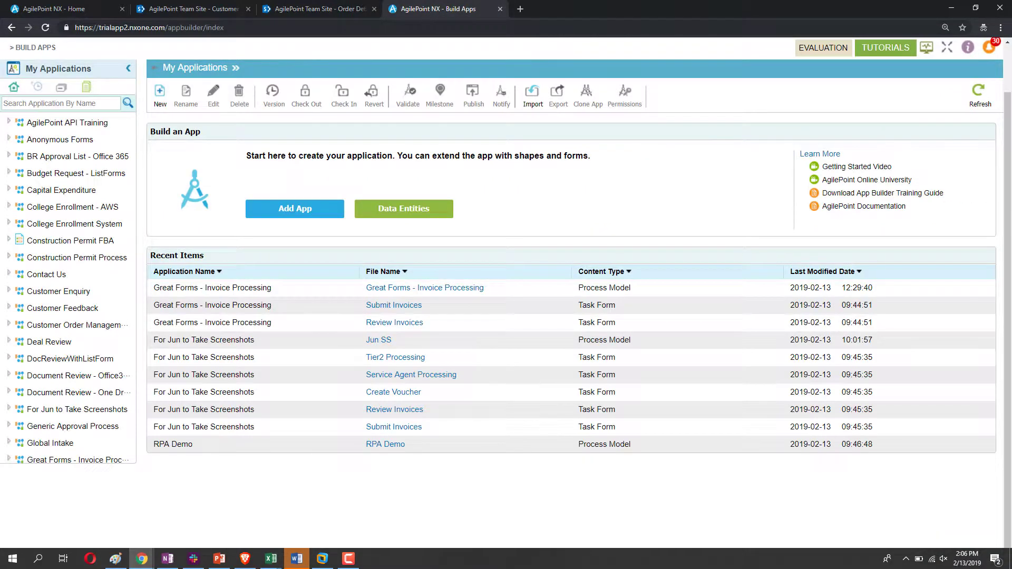
click(325, 213)
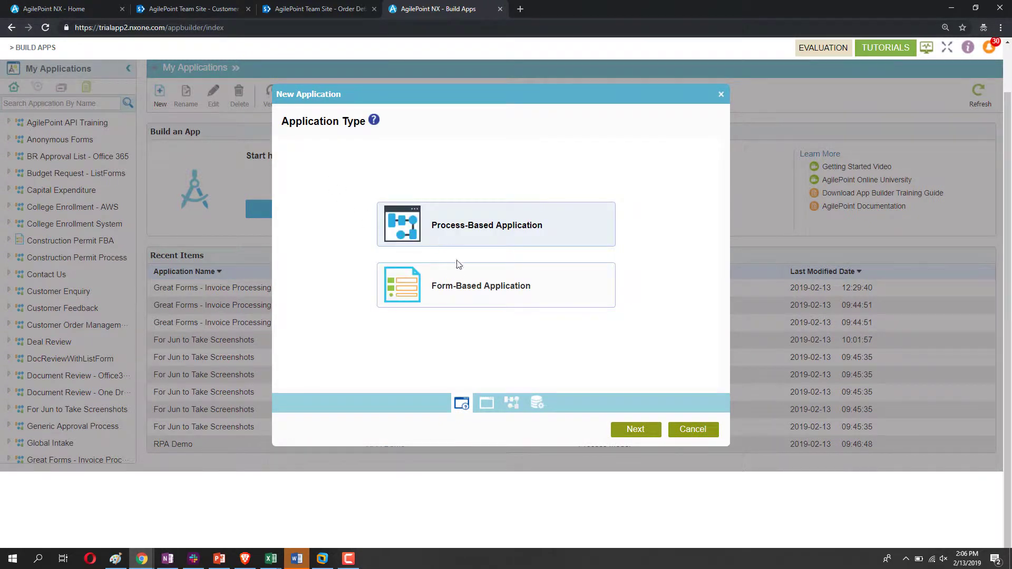
click(452, 287)
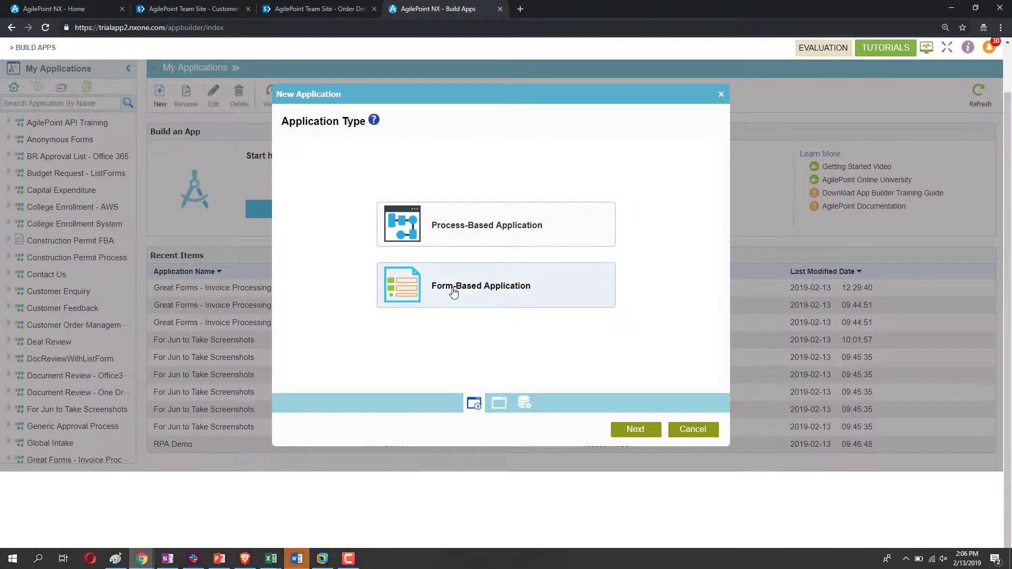
click(644, 431)
click(412, 176)
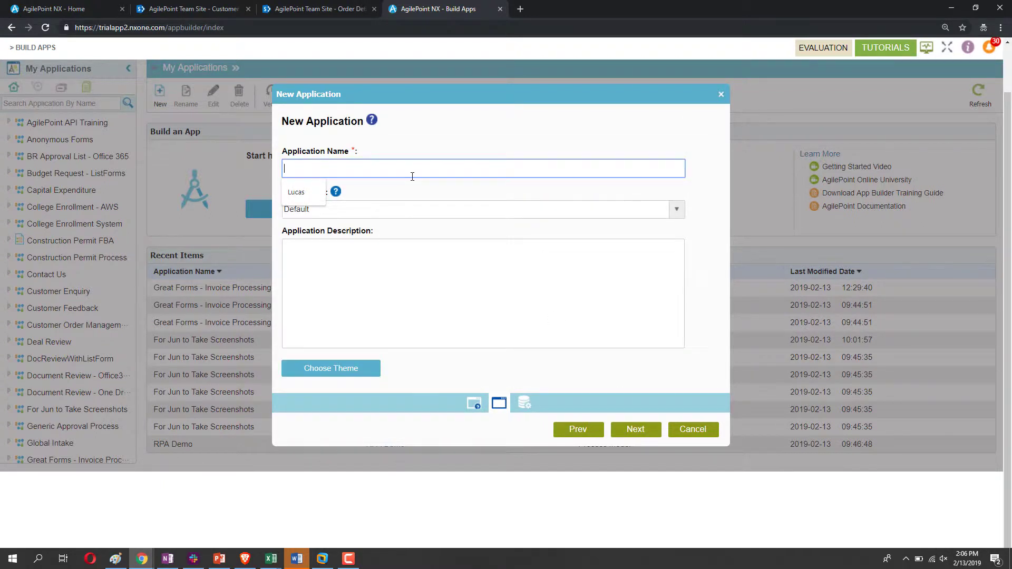
text(InfoPath Replacement)
click(627, 430)
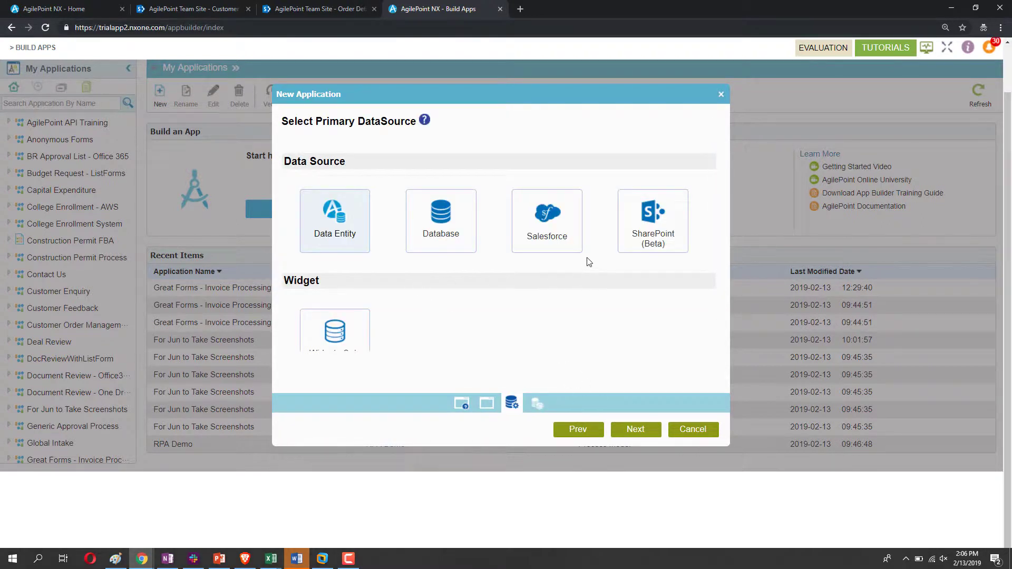
Choose SharePoint as the primary data source, name it CustomerList and use the Office 365 (Global) connection.
click(646, 239)
click(639, 430)
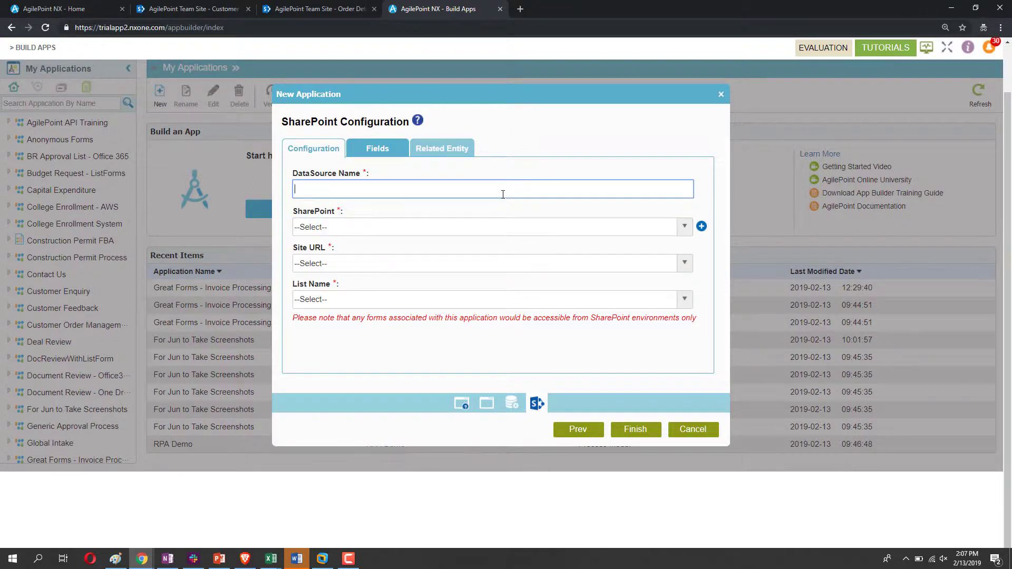
text(ustomerList)
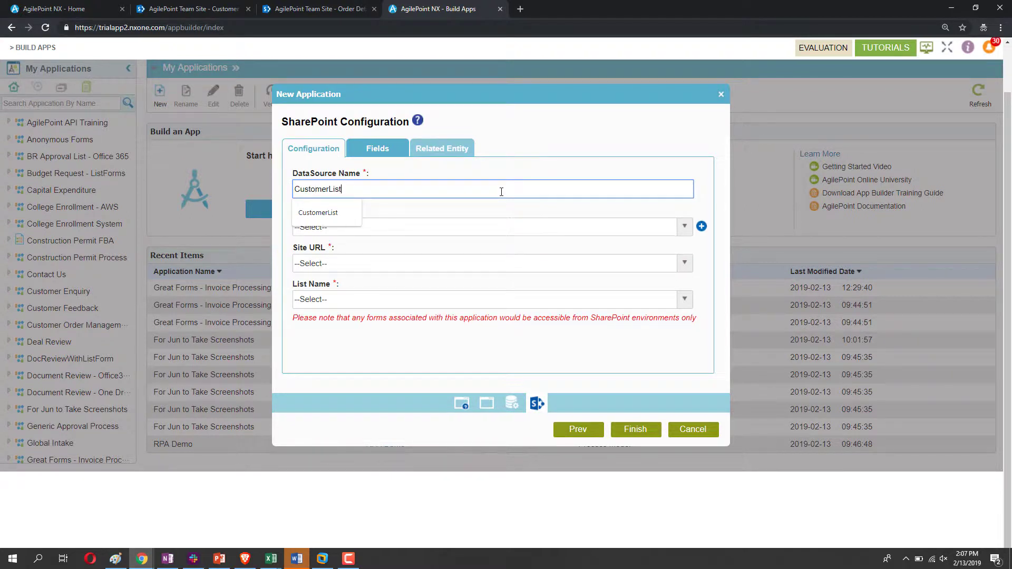
click(420, 211)
click(406, 228)
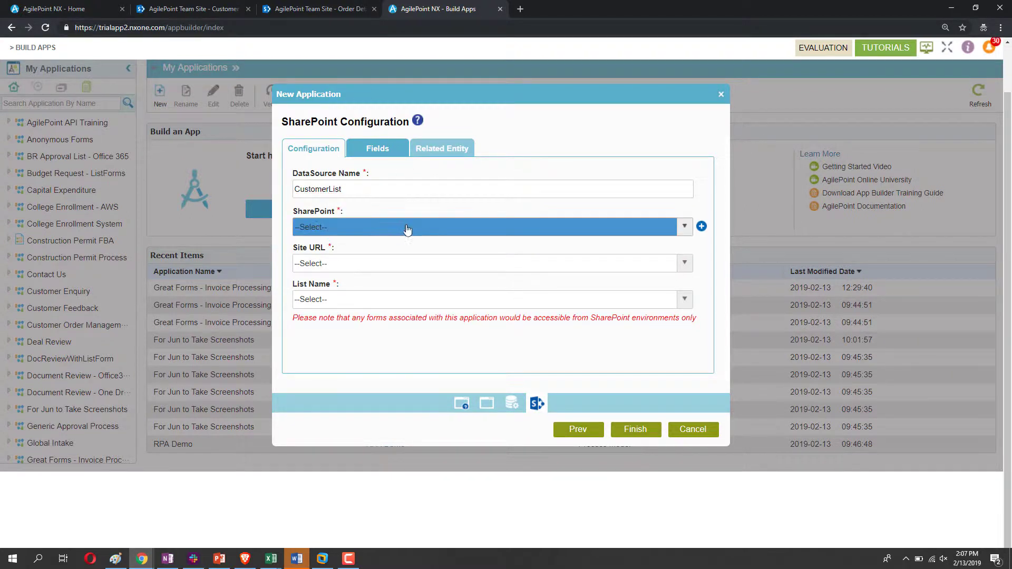
scroll(393, 285, down, 2)
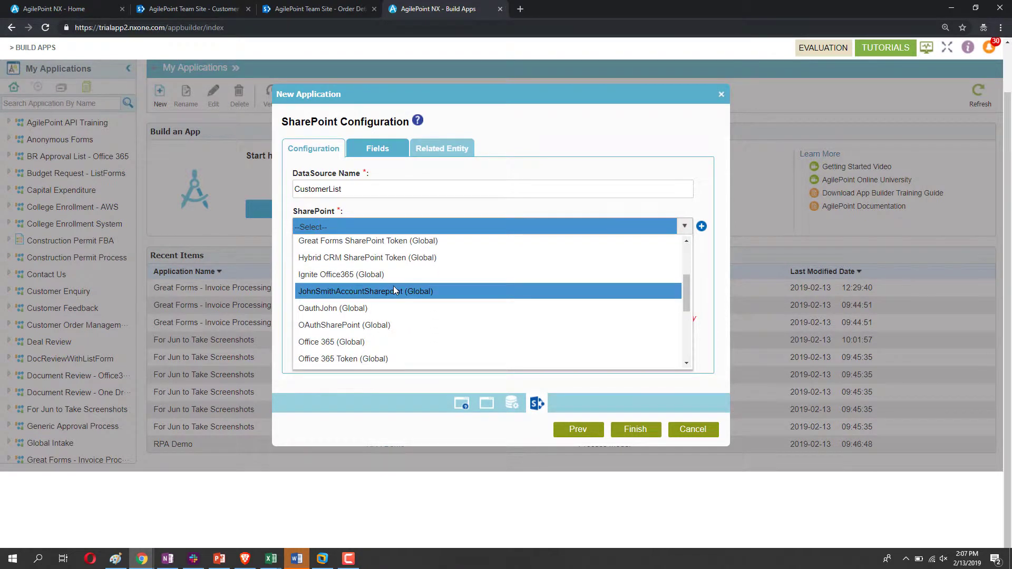
click(368, 341)
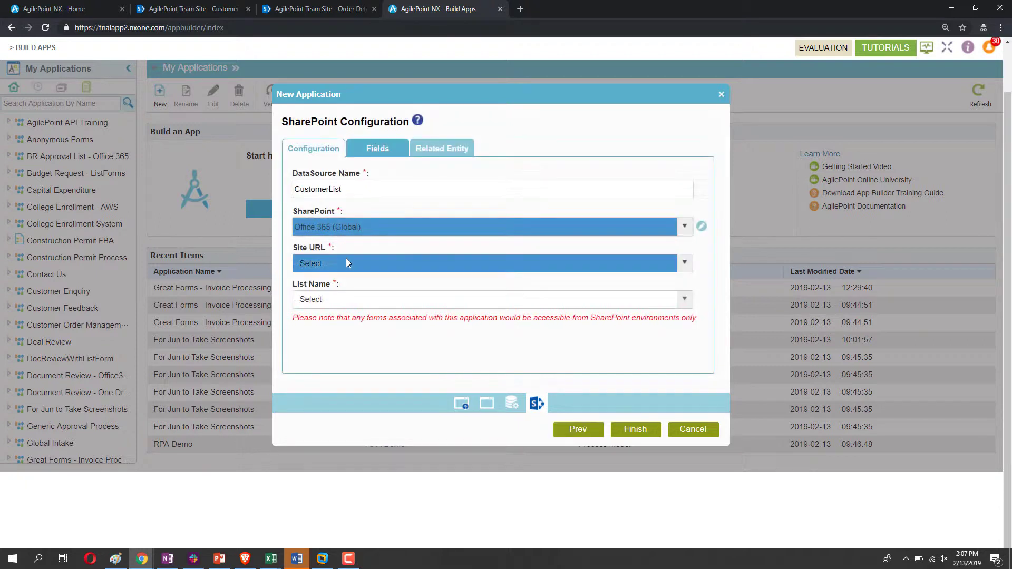
Set the data source's site URL to / and its list to Customer Details.
click(346, 262)
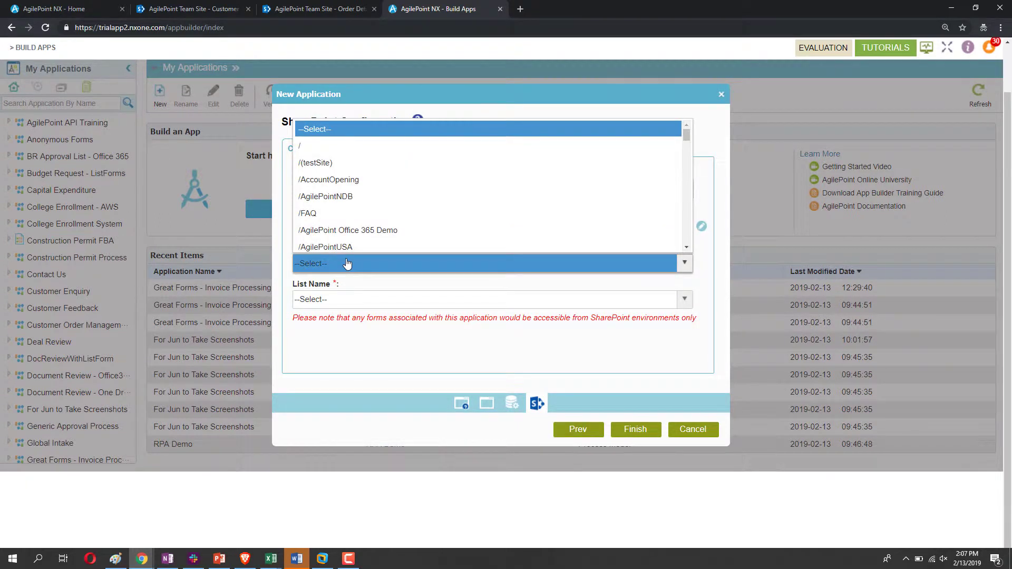
click(323, 146)
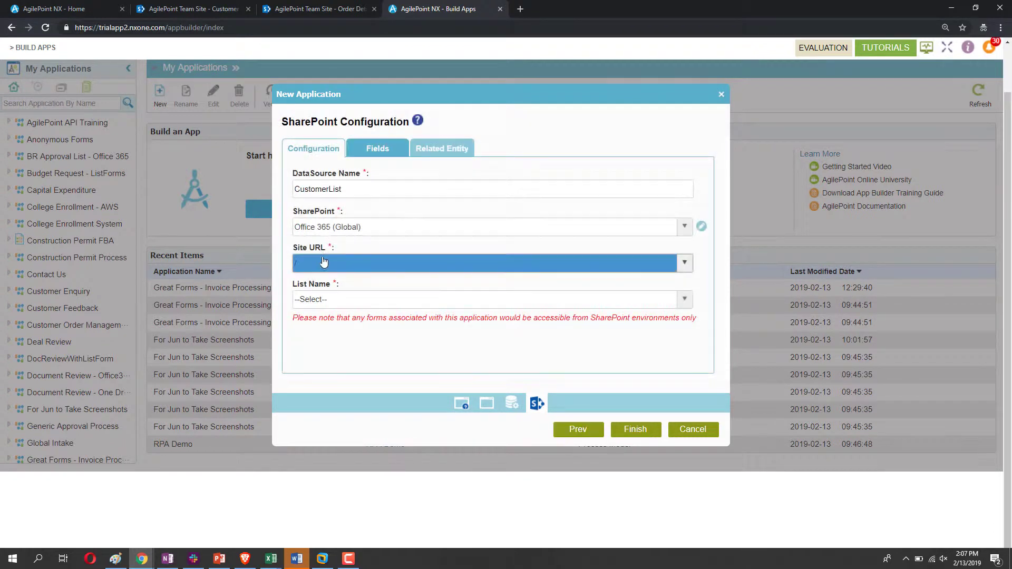
click(326, 300)
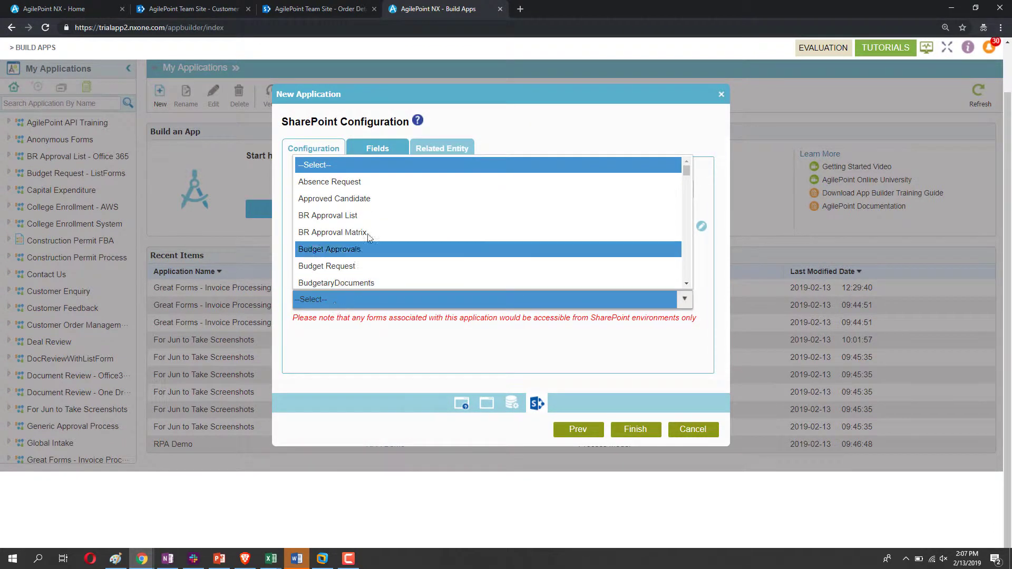
scroll(368, 241, down, 4)
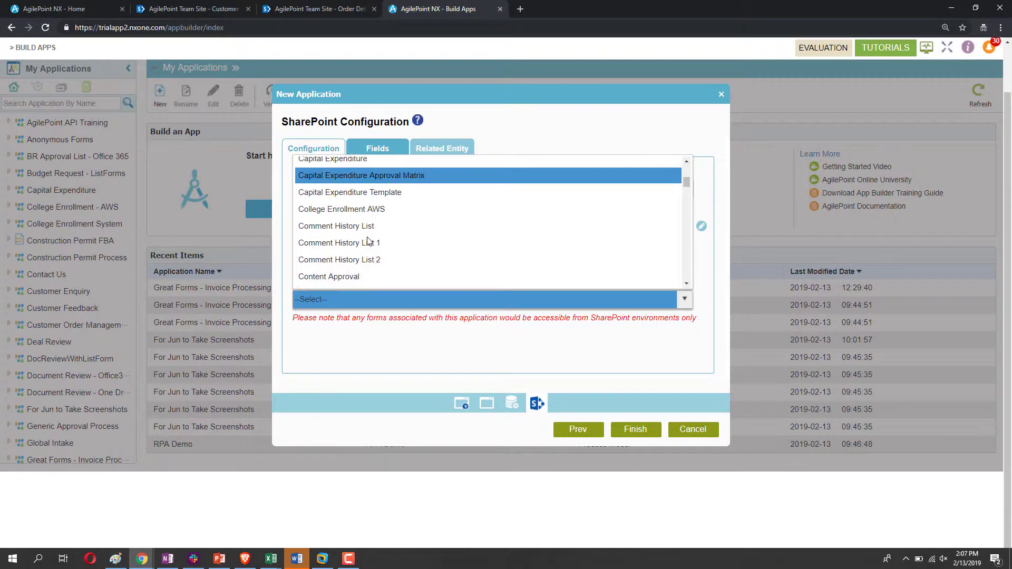
scroll(368, 241, down, 2)
click(362, 241)
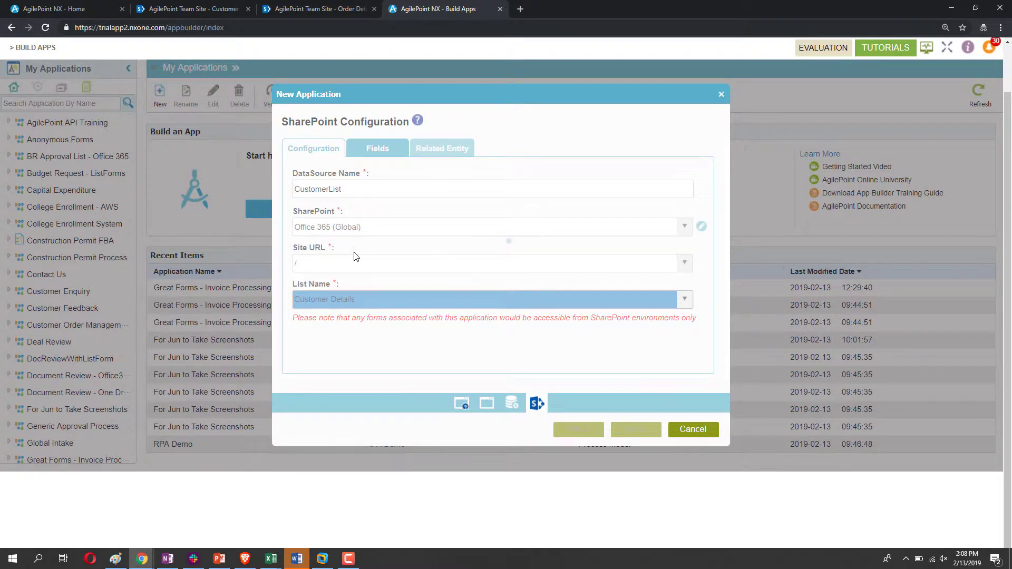
Limit the list's fields to Address, City, Customer Name, Email, ID, Phone and State, excluding all other fields.
click(379, 151)
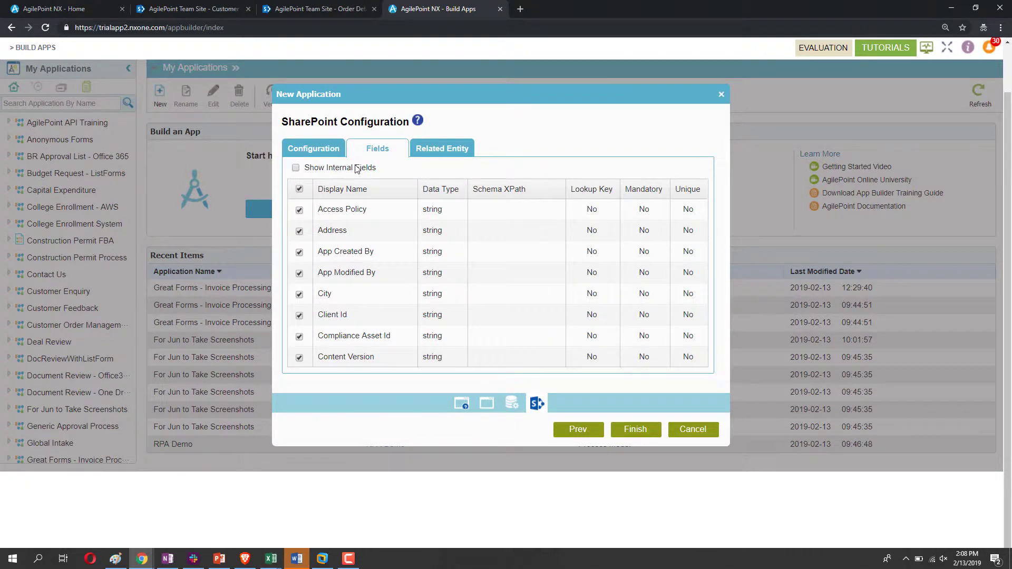
click(299, 210)
click(299, 253)
click(298, 273)
click(299, 315)
click(299, 336)
click(299, 357)
scroll(326, 344, down, 4)
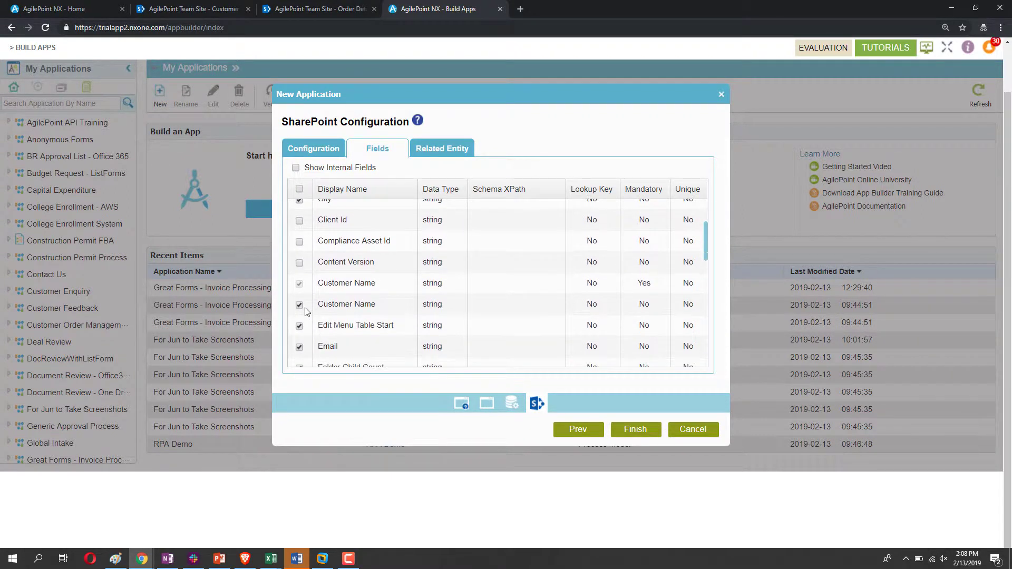
click(299, 326)
scroll(303, 340, down, 2)
click(299, 321)
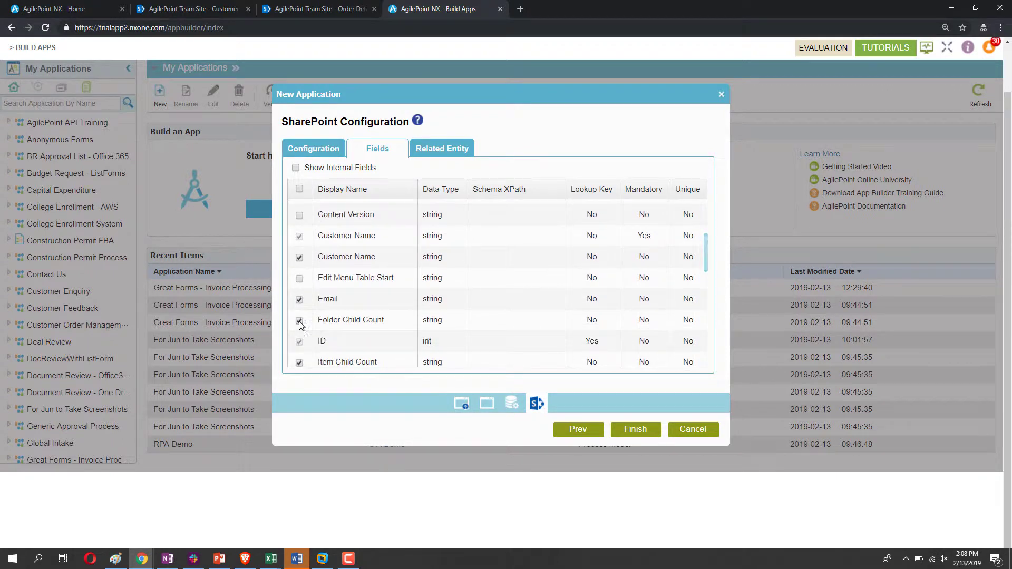
click(299, 362)
scroll(305, 348, down, 4)
click(299, 289)
click(298, 309)
click(299, 331)
click(299, 352)
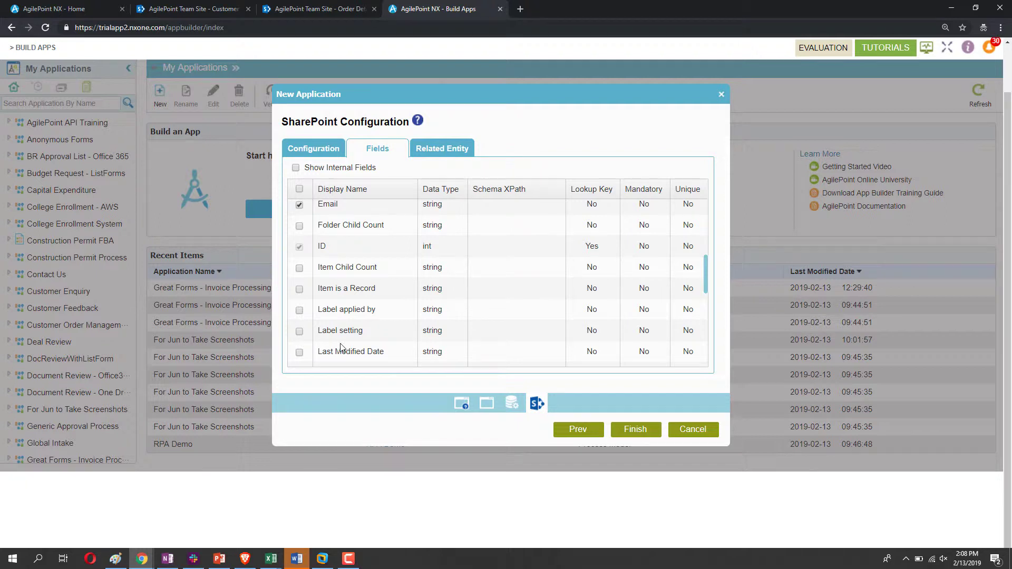
scroll(340, 348, down, 4)
click(299, 300)
click(299, 321)
click(299, 362)
scroll(328, 345, down, 4)
click(299, 310)
click(299, 331)
scroll(305, 333, down, 5)
click(299, 252)
click(299, 273)
click(299, 294)
click(299, 315)
click(299, 336)
click(298, 357)
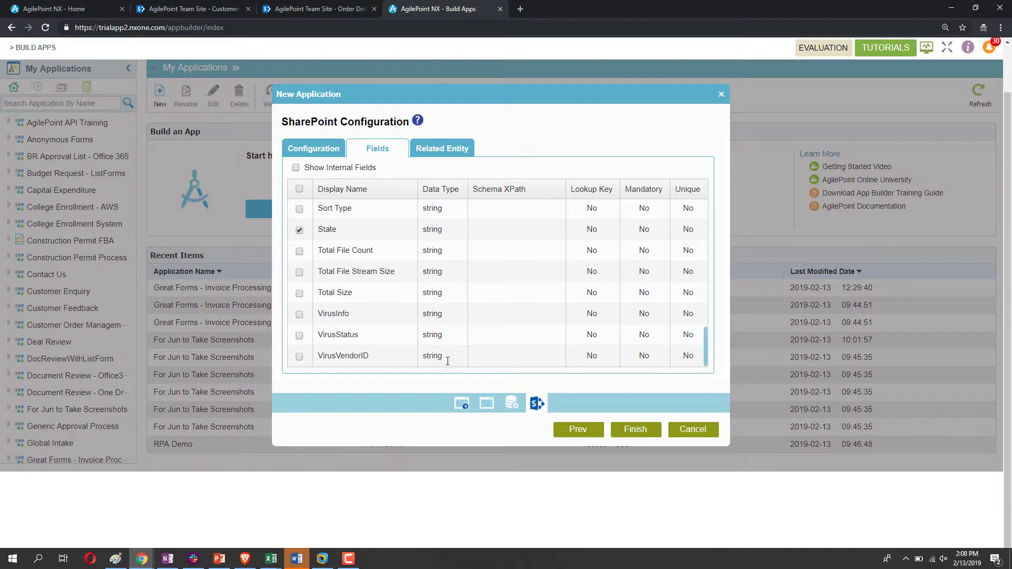
Include Order Details as a related entity and finish creating the application.
click(455, 152)
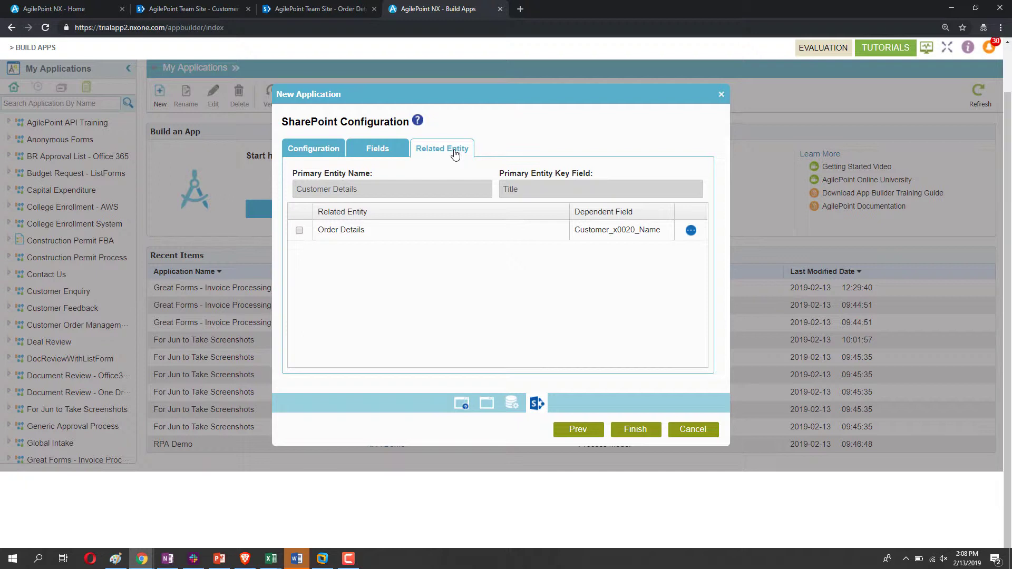
click(299, 231)
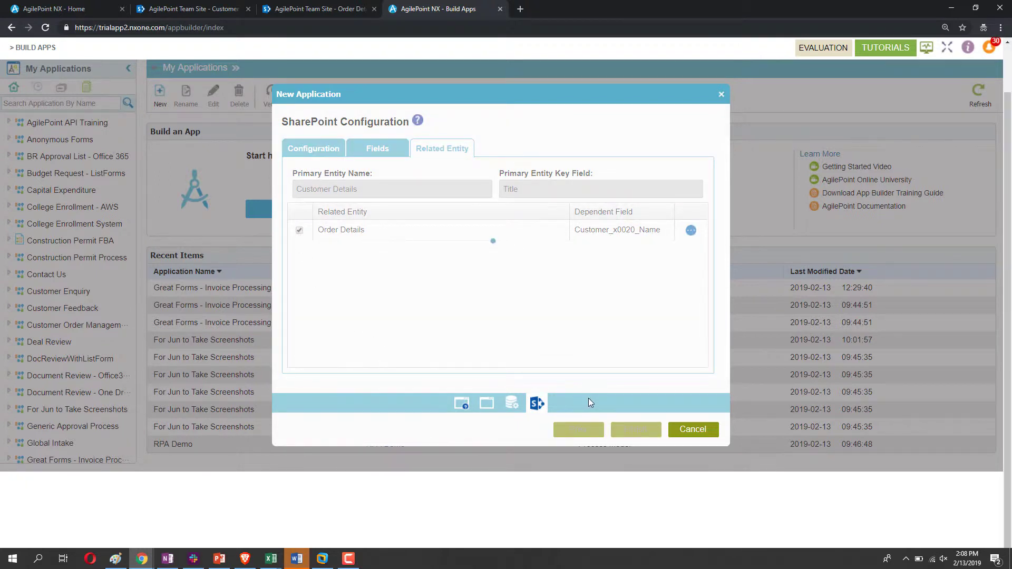
click(630, 427)
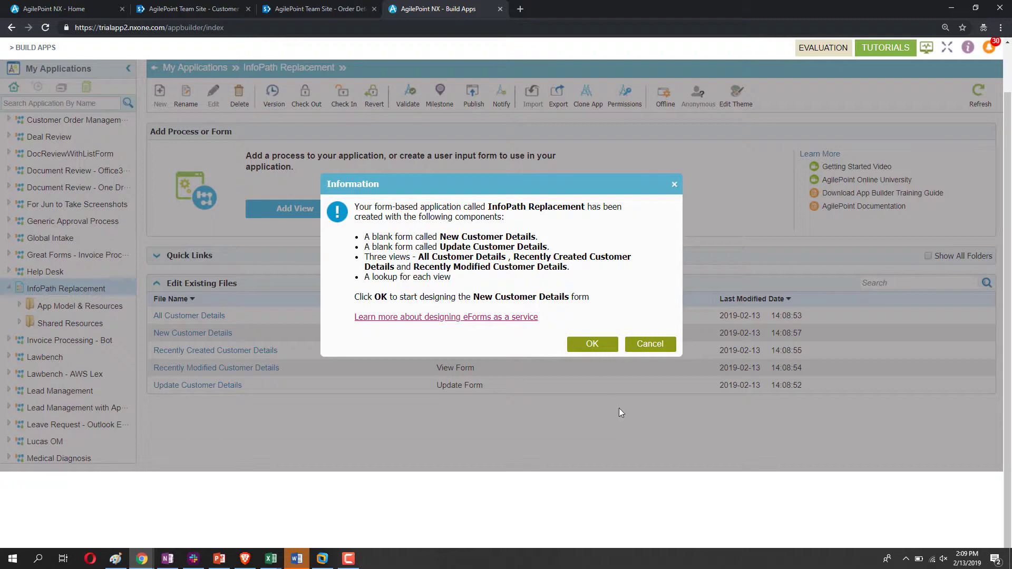
Open the New Customer Details form for design without changing its settings, and place Customer Name, Email and Phone in the first row.
click(593, 345)
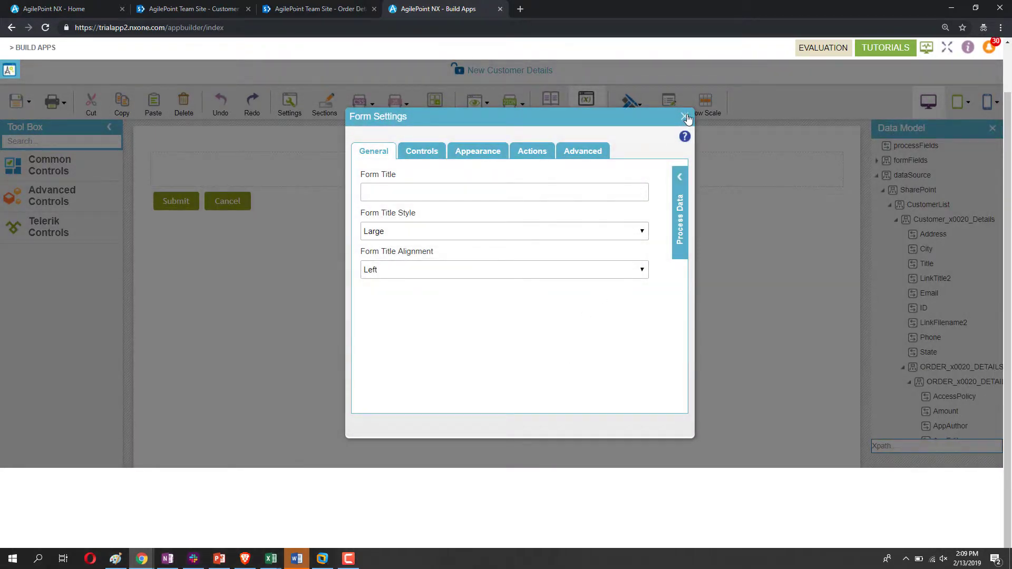
click(685, 117)
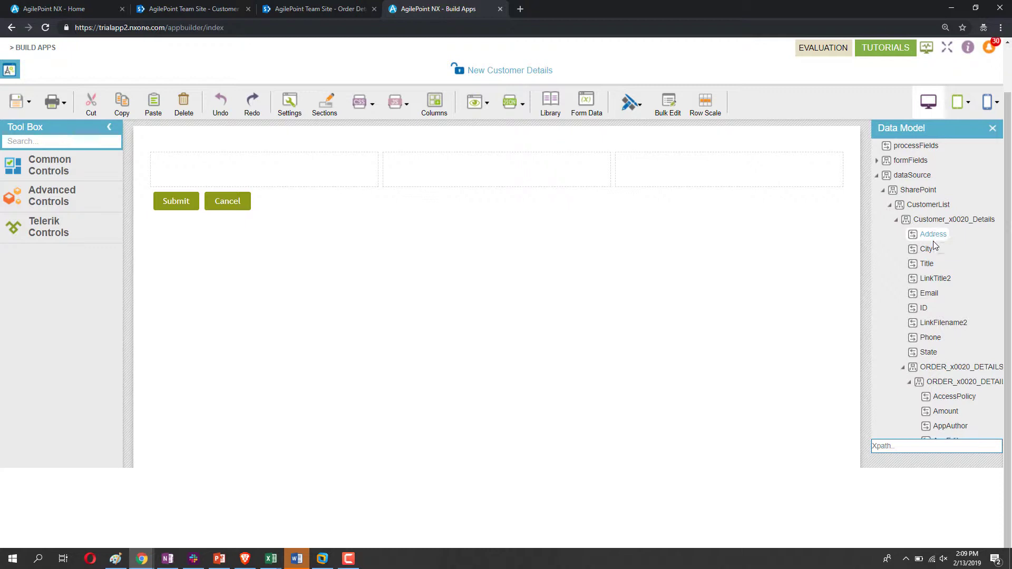
drag(928, 263, 233, 172)
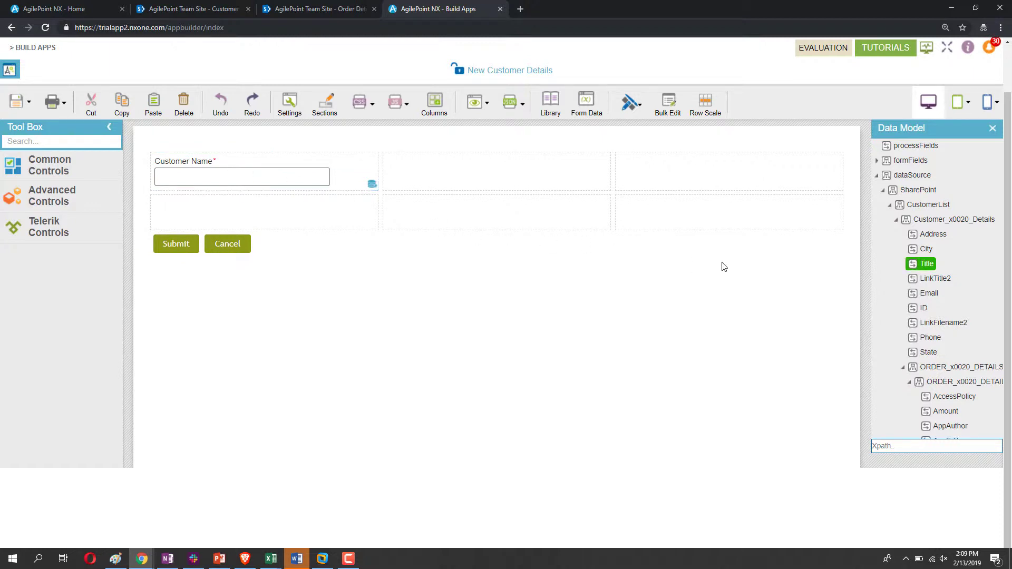
drag(925, 293, 426, 177)
drag(933, 341, 652, 187)
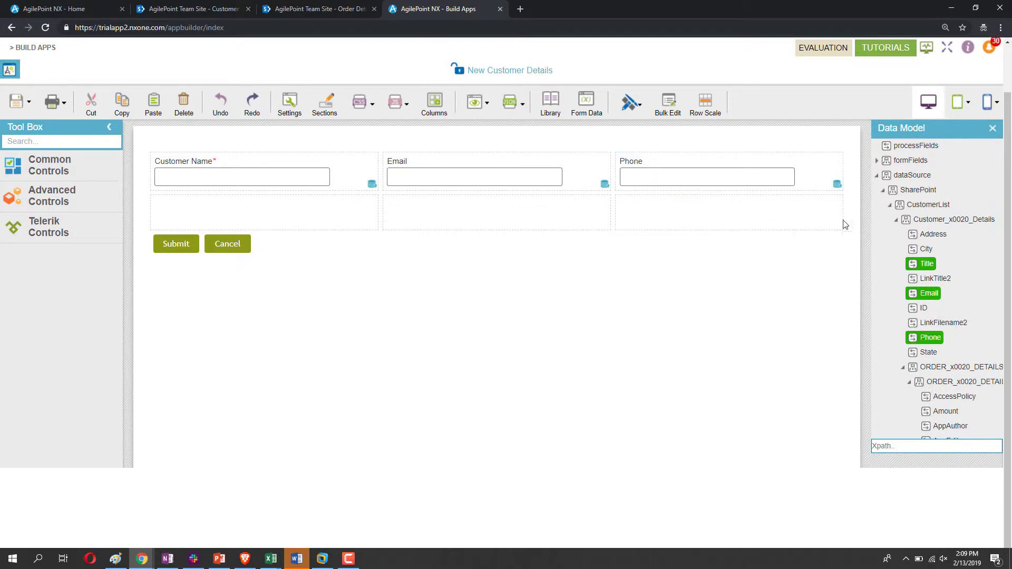
Place Address across the full second row with its text box widened to match, and put City and State in the third row.
drag(941, 237, 230, 214)
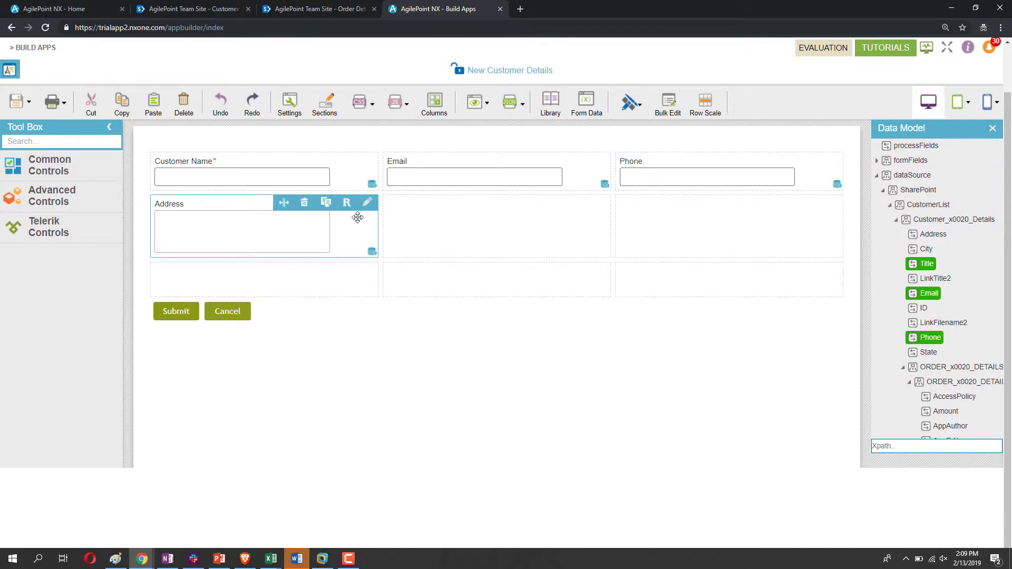
drag(377, 222, 799, 227)
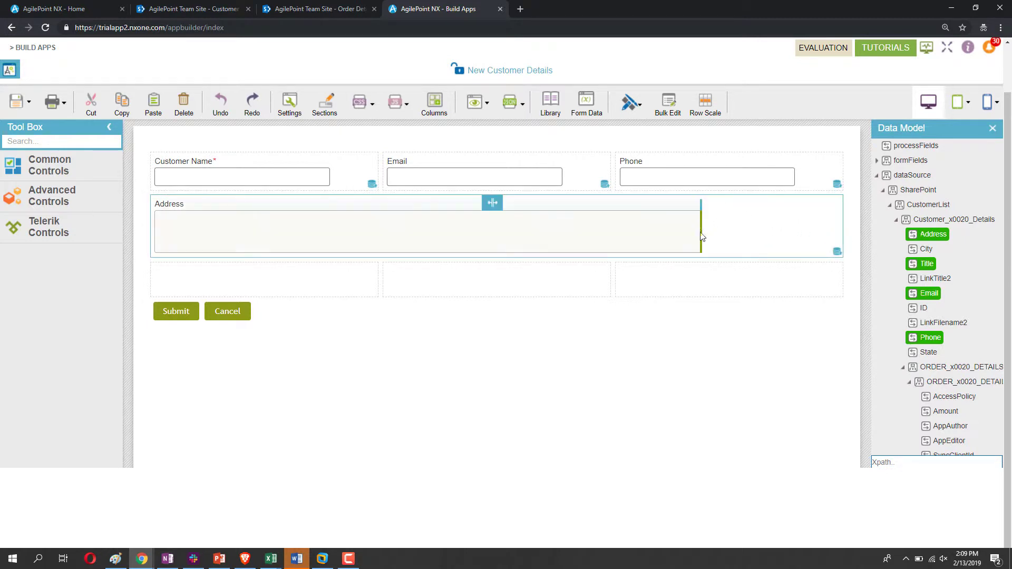
drag(701, 239, 795, 239)
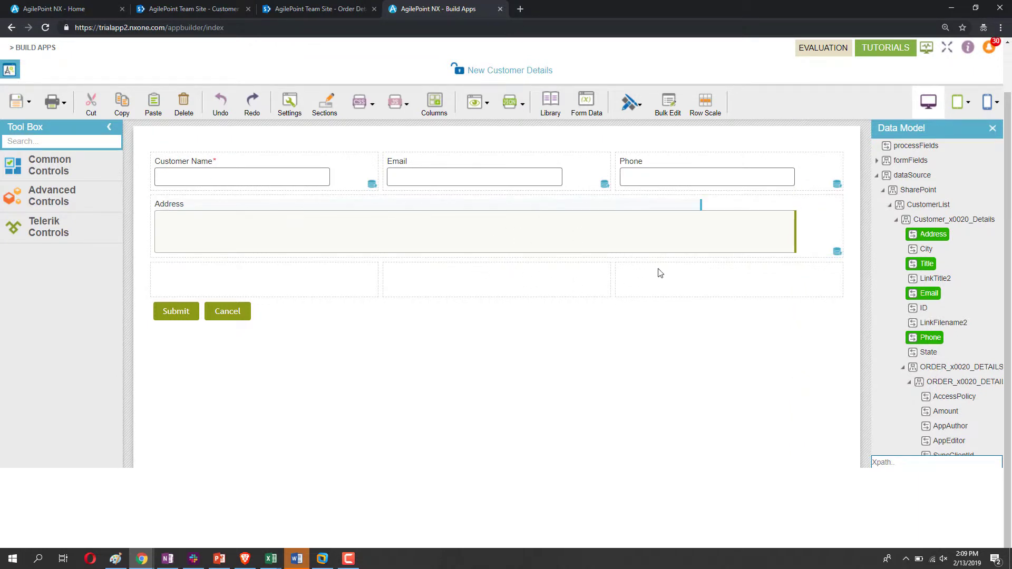
drag(927, 248, 274, 282)
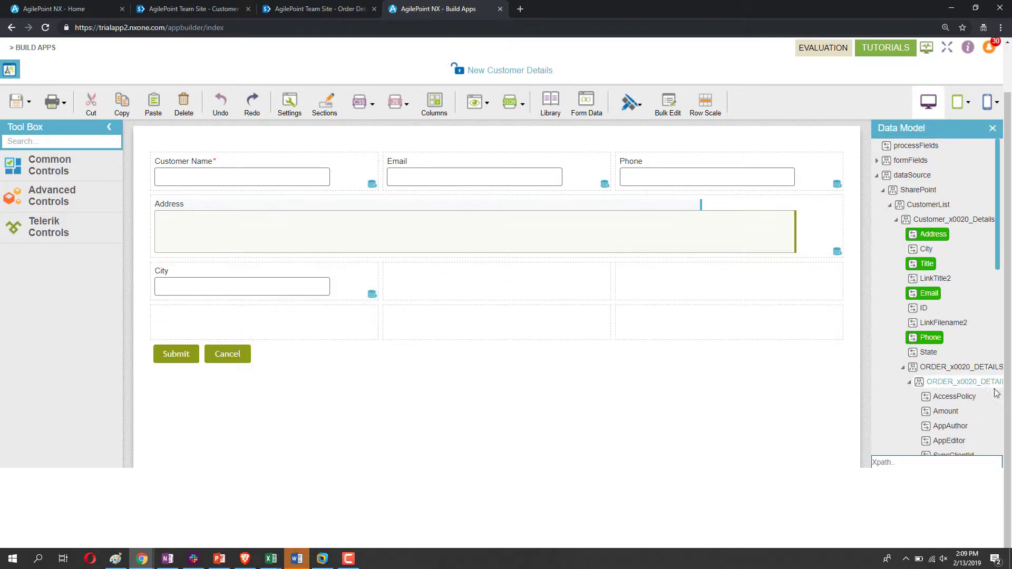
drag(928, 356, 422, 285)
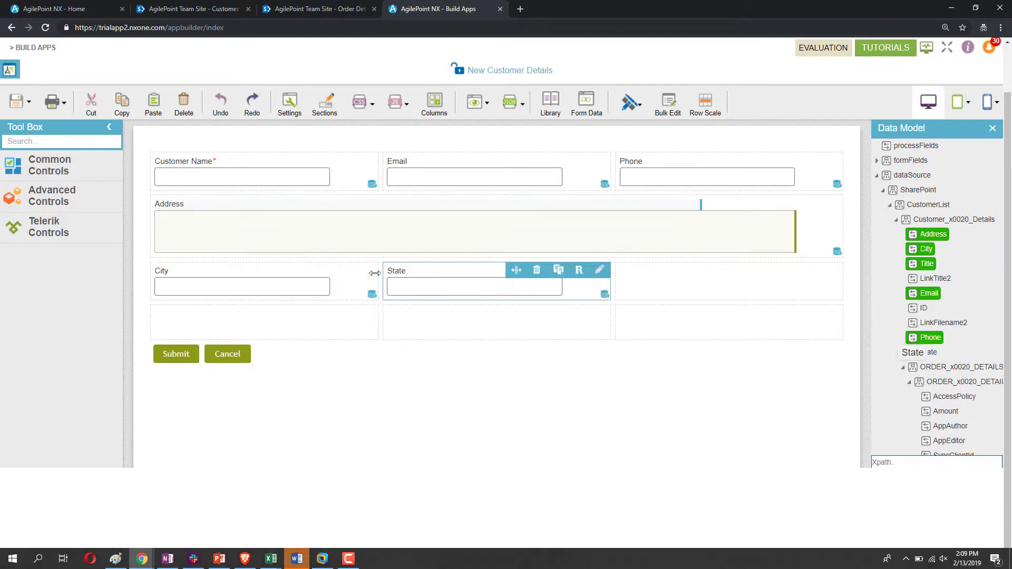
Add a Heading control above the Customer Name row and label it Customer Information.
click(73, 140)
text(heading)
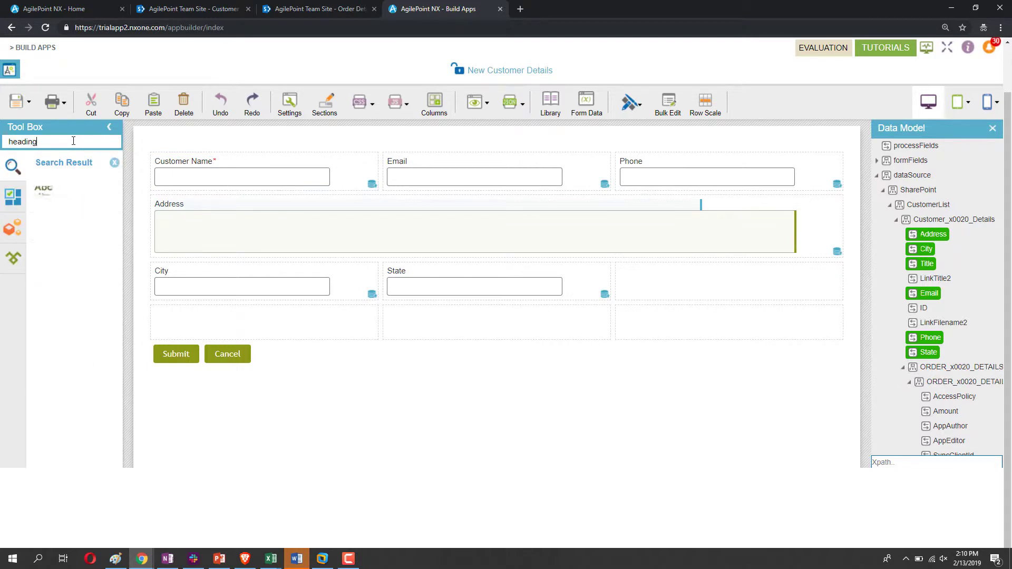
drag(64, 198, 177, 158)
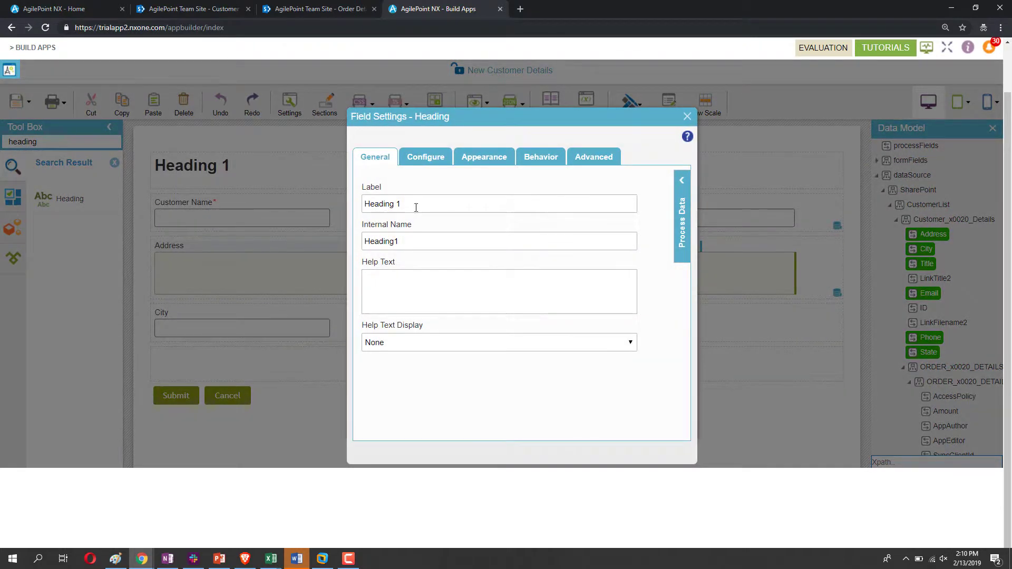
text(Customer)
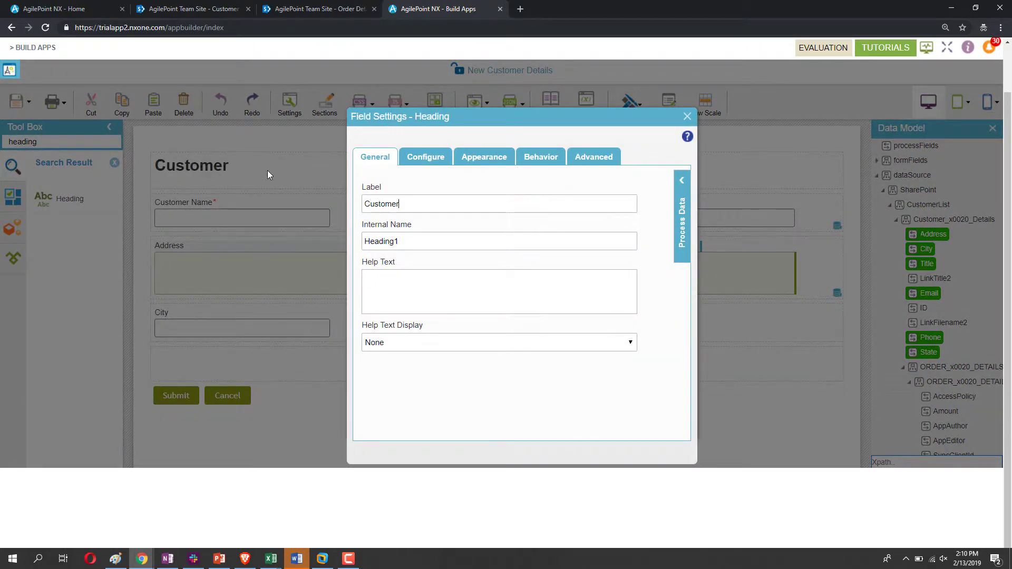
text( Information)
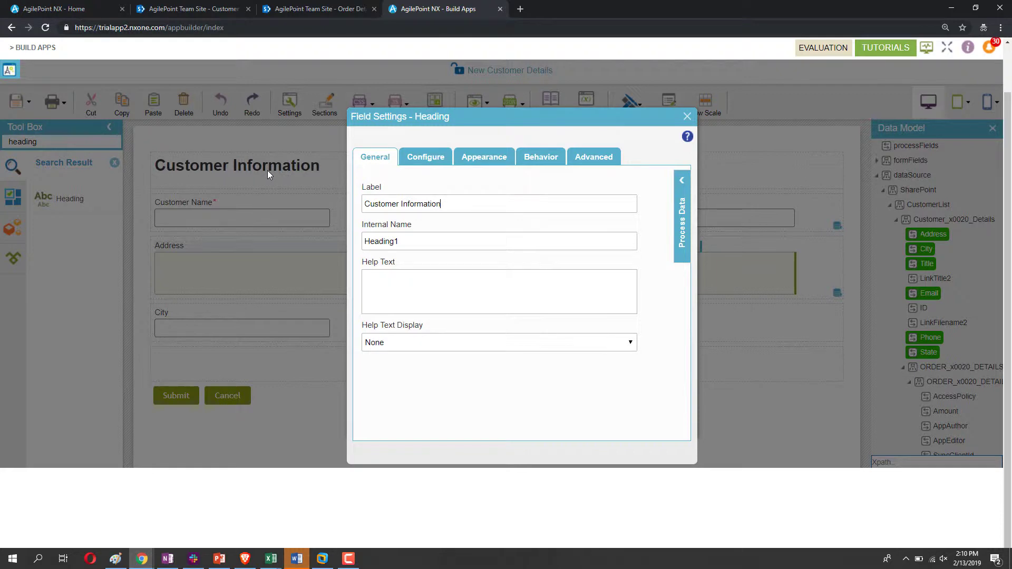
key(Tab)
click(686, 116)
Add a second Heading control below the City and State row and label it Order Details.
drag(57, 199, 169, 357)
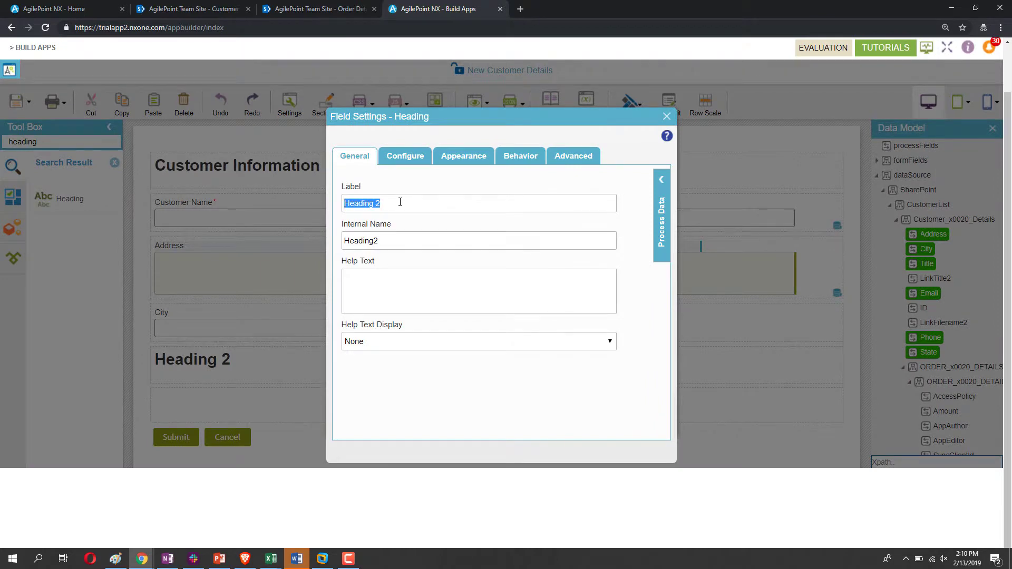
text(Order Detials)
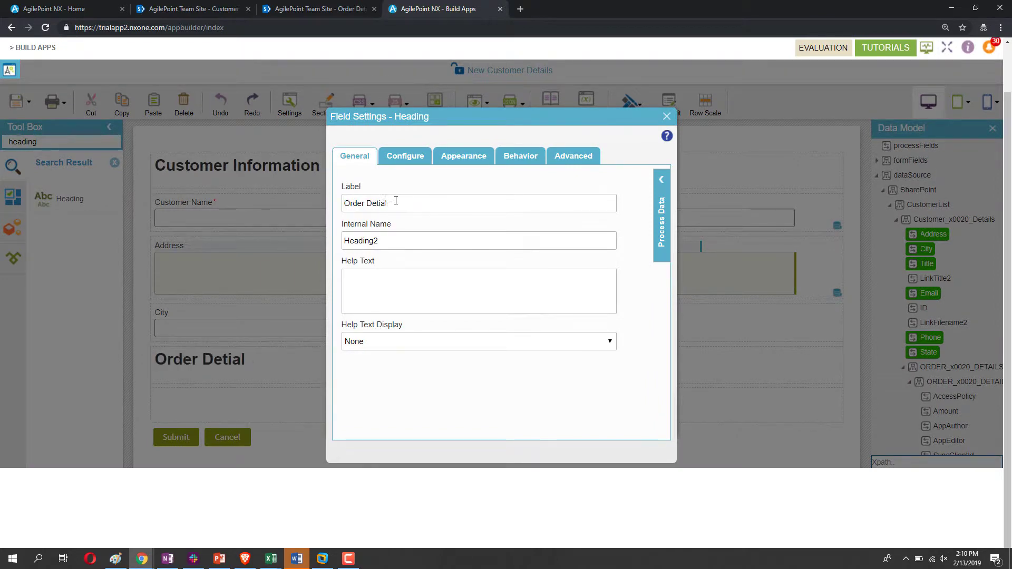
text(ails)
key(Tab)
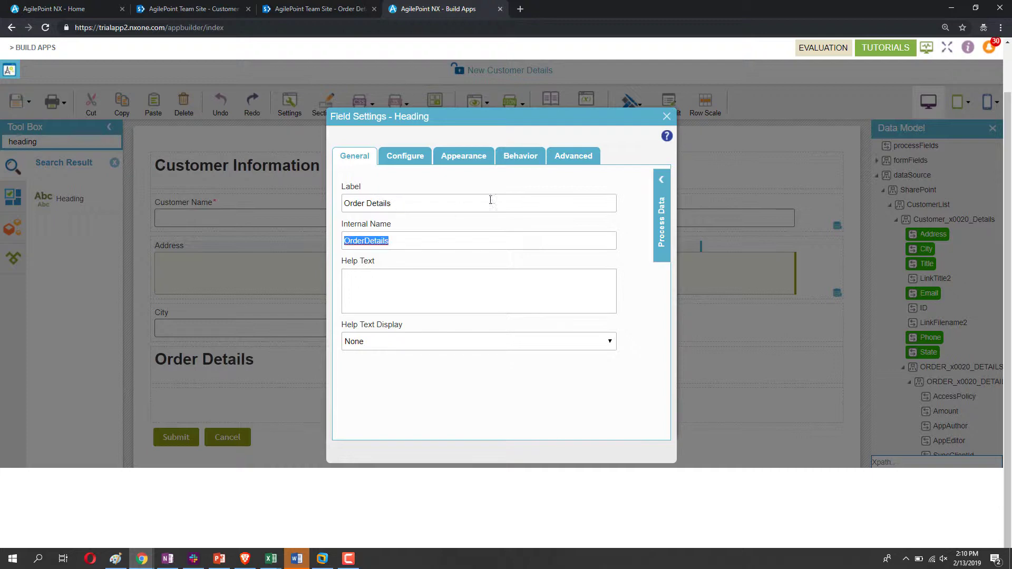
click(667, 115)
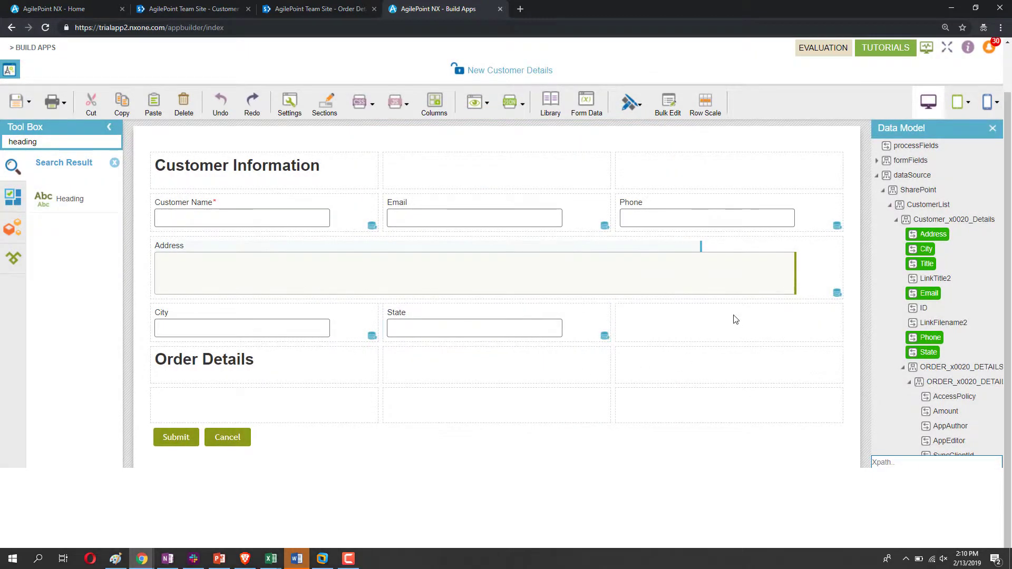
Add the ORDER_x0020_DETAILS node as a Subform below the Order Details heading and widen it across the full row.
scroll(943, 337, down, 2)
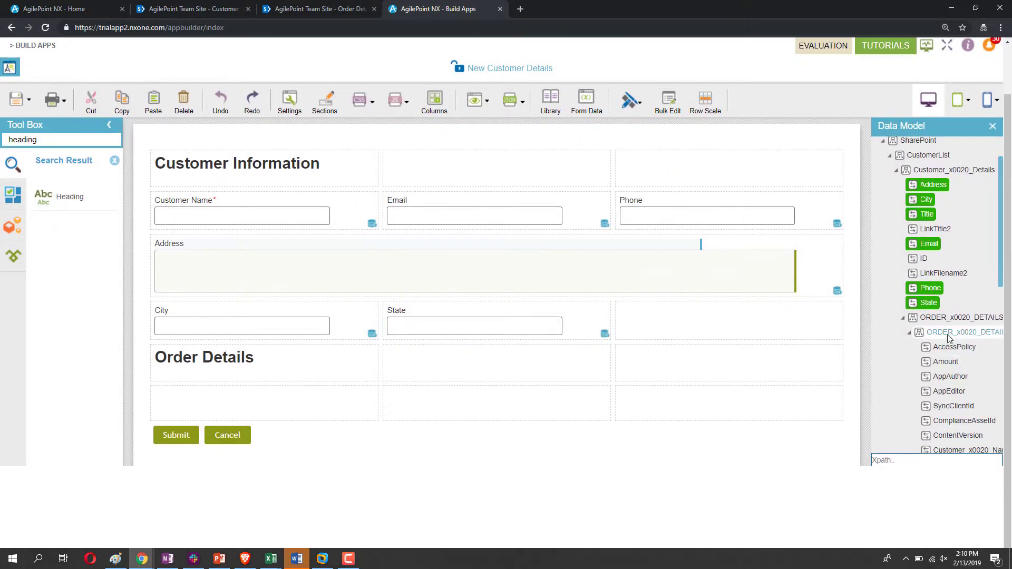
drag(949, 322, 236, 390)
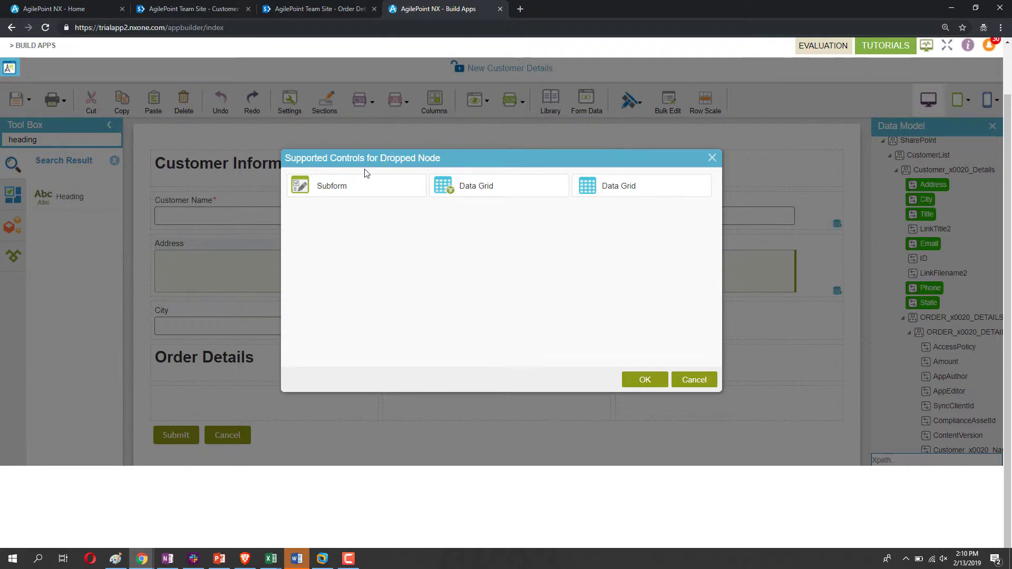
click(363, 187)
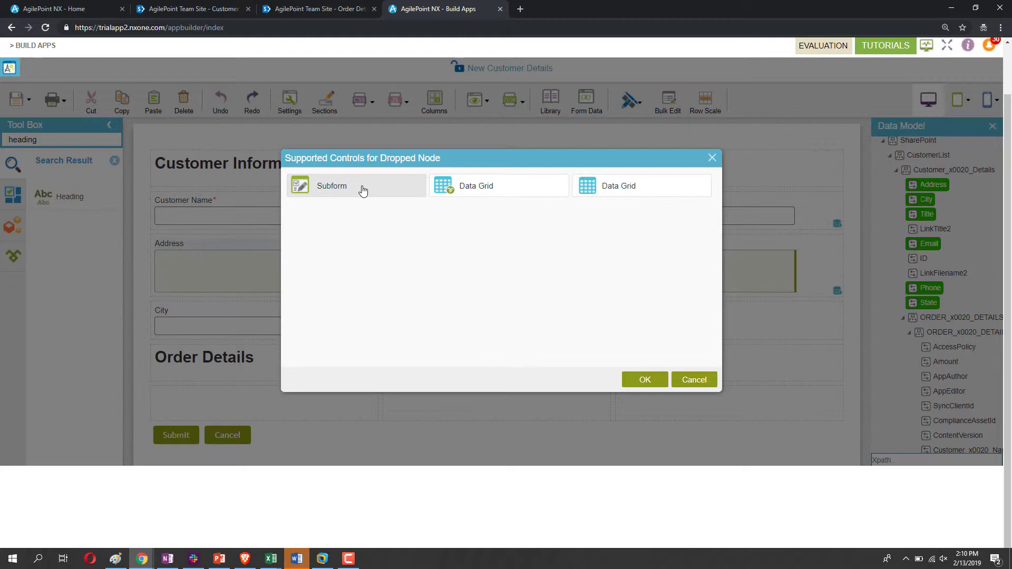
click(379, 191)
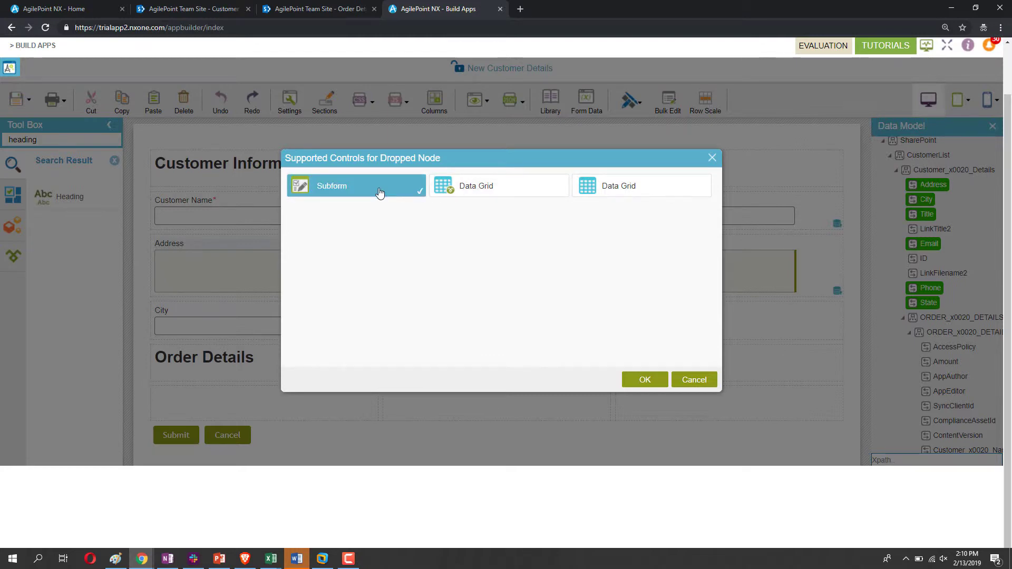
click(652, 385)
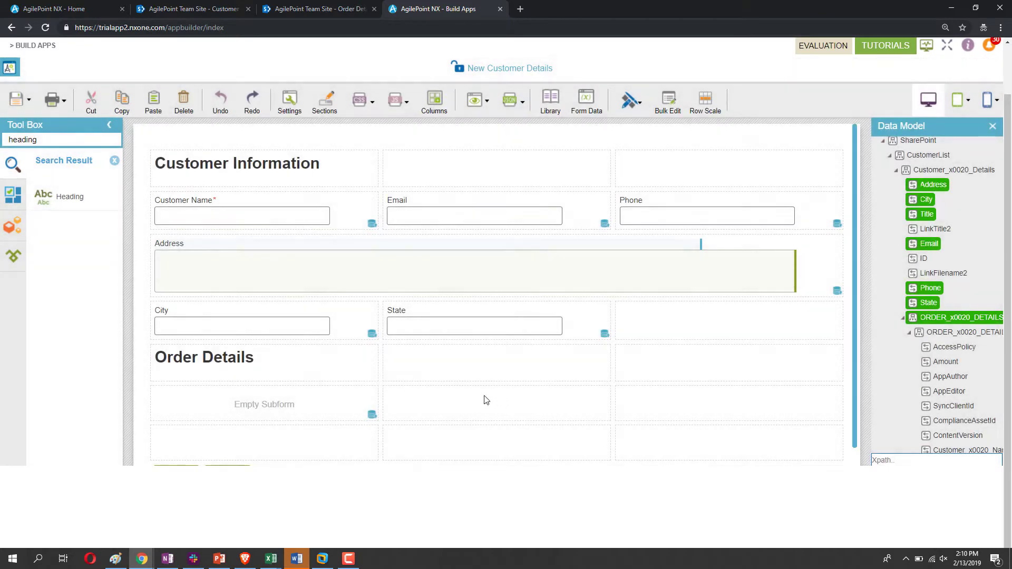
drag(382, 401, 836, 400)
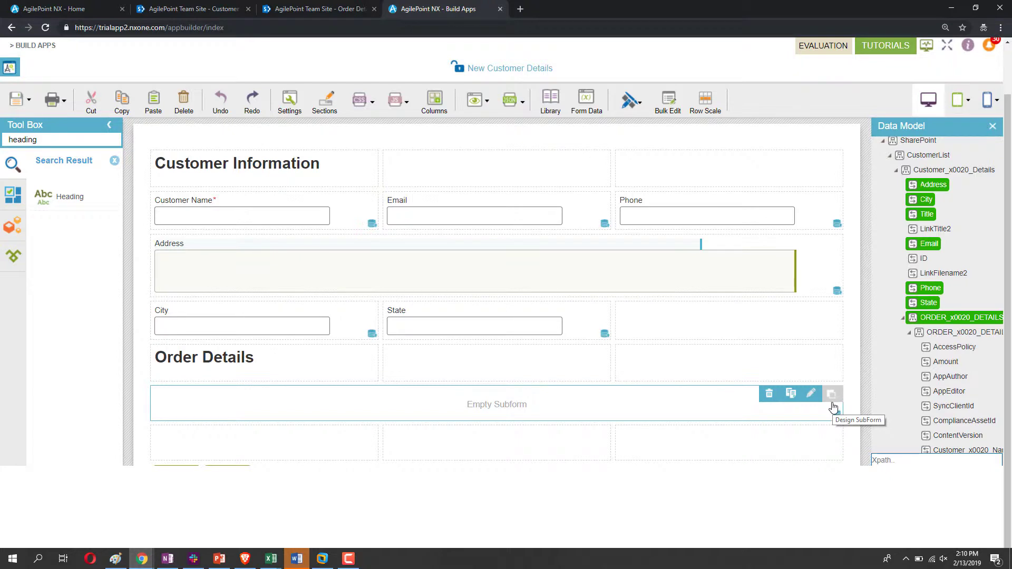
Open the empty subform for design, expand it to five columns and show its data source fields.
click(833, 396)
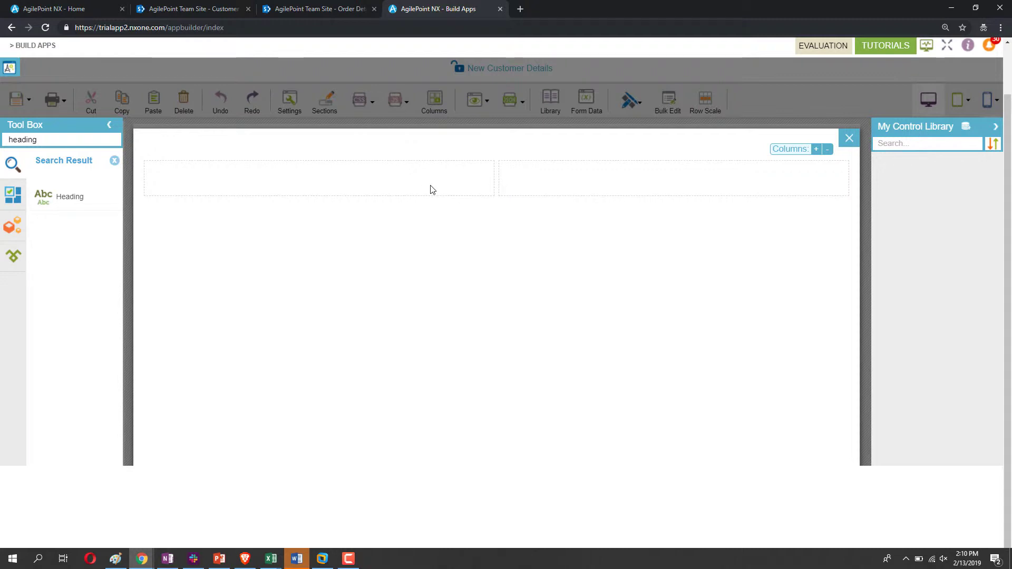
click(816, 150)
click(816, 150)
click(816, 150)
click(966, 130)
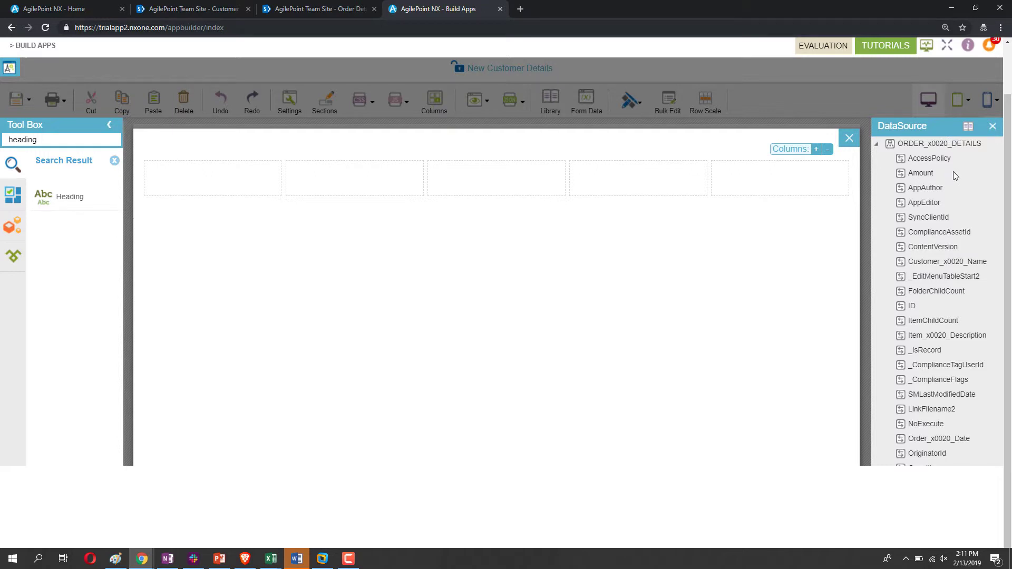
Place Order Date, Quantity, Unit Price, Amount and Item Description in that order across the subform's first row.
scroll(943, 340, down, 1)
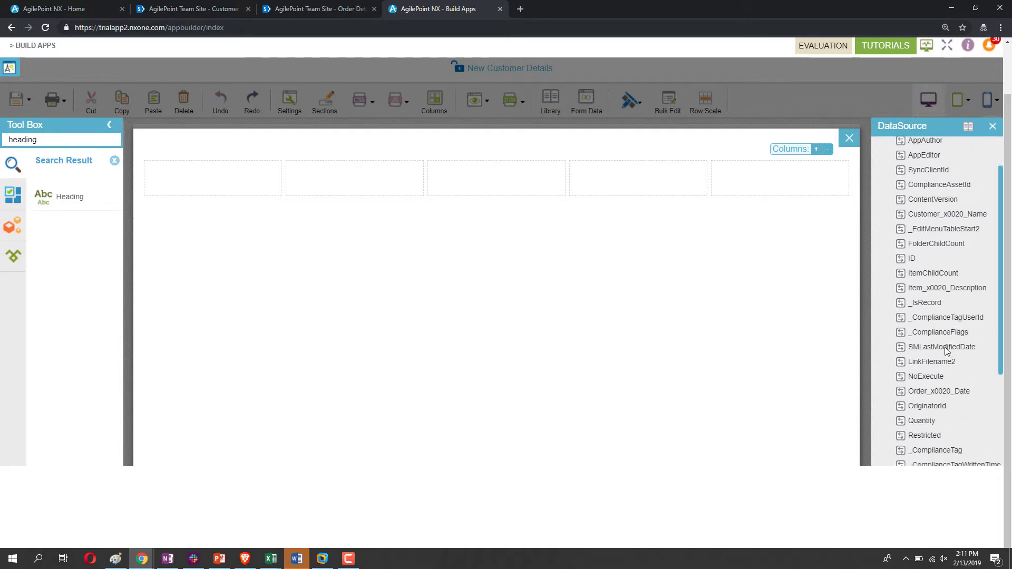
drag(935, 395, 205, 179)
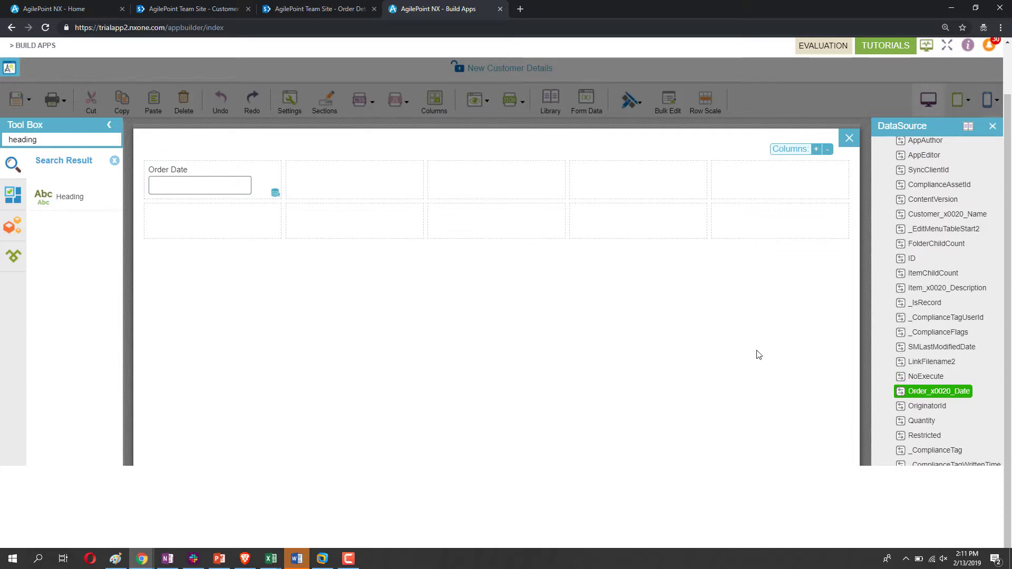
drag(922, 421, 333, 179)
scroll(948, 407, down, 1)
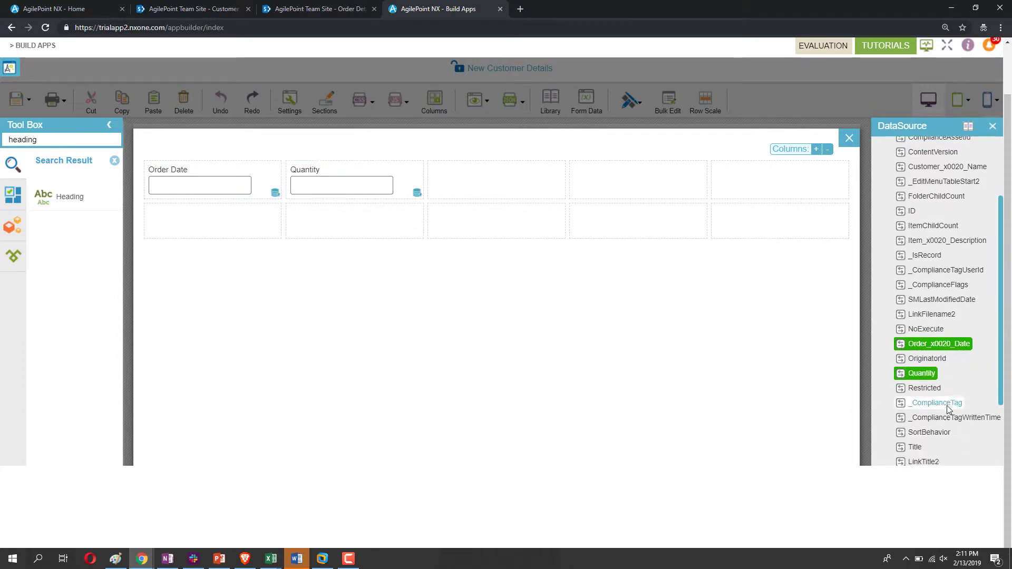
scroll(948, 408, down, 2)
drag(946, 428, 479, 192)
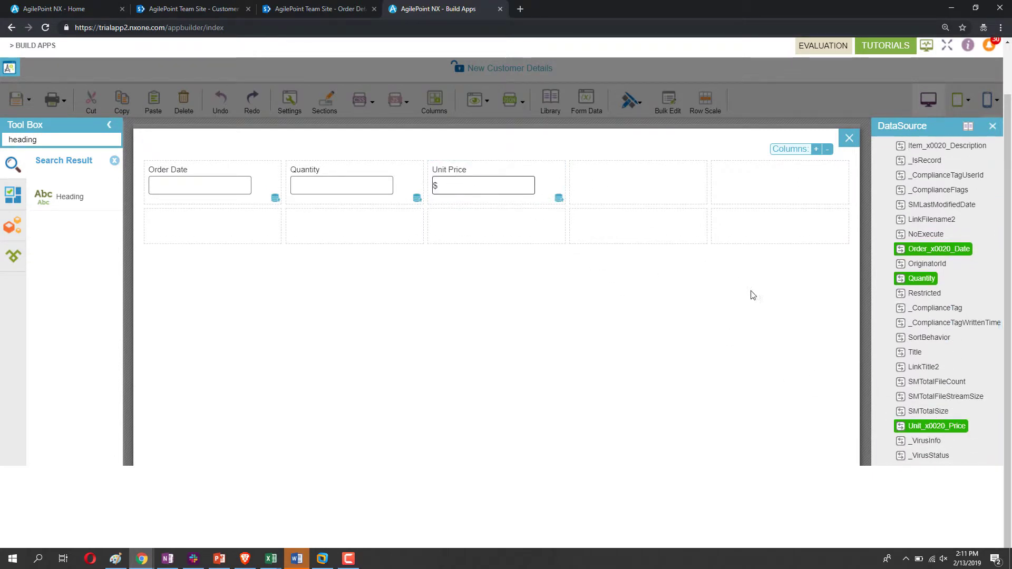
scroll(917, 287, up, 4)
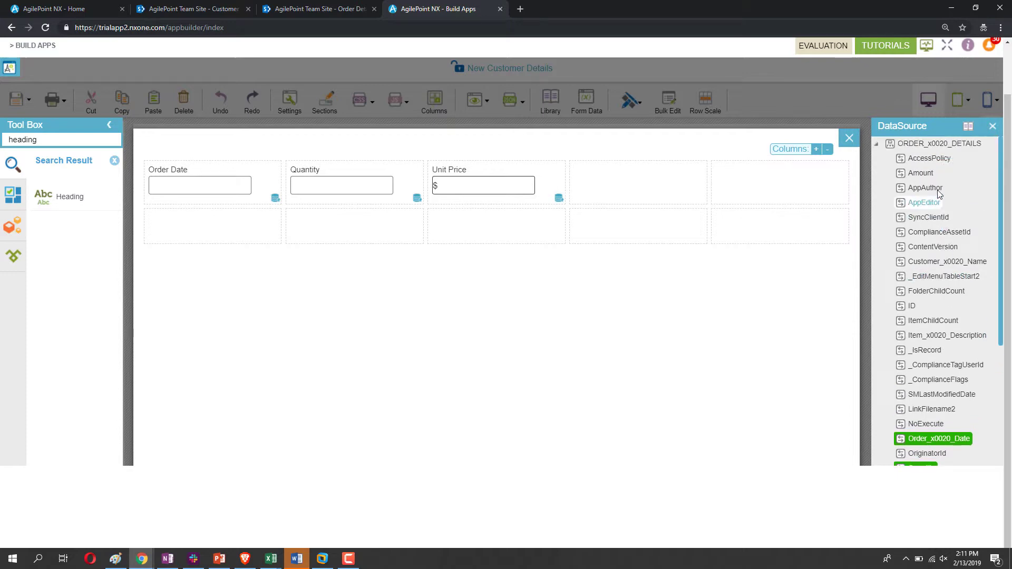
drag(905, 186, 632, 184)
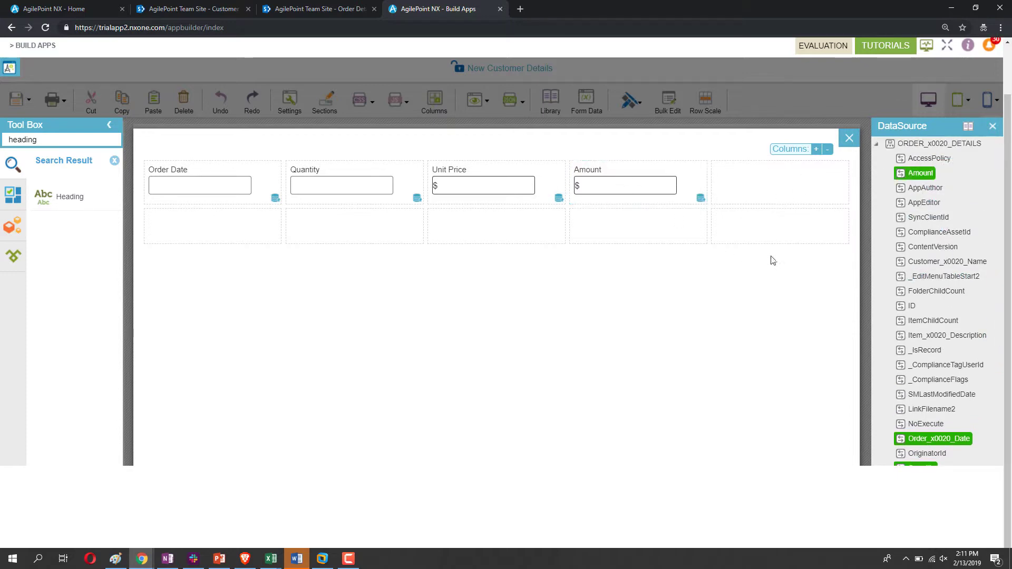
scroll(942, 346, down, 3)
drag(943, 194, 727, 189)
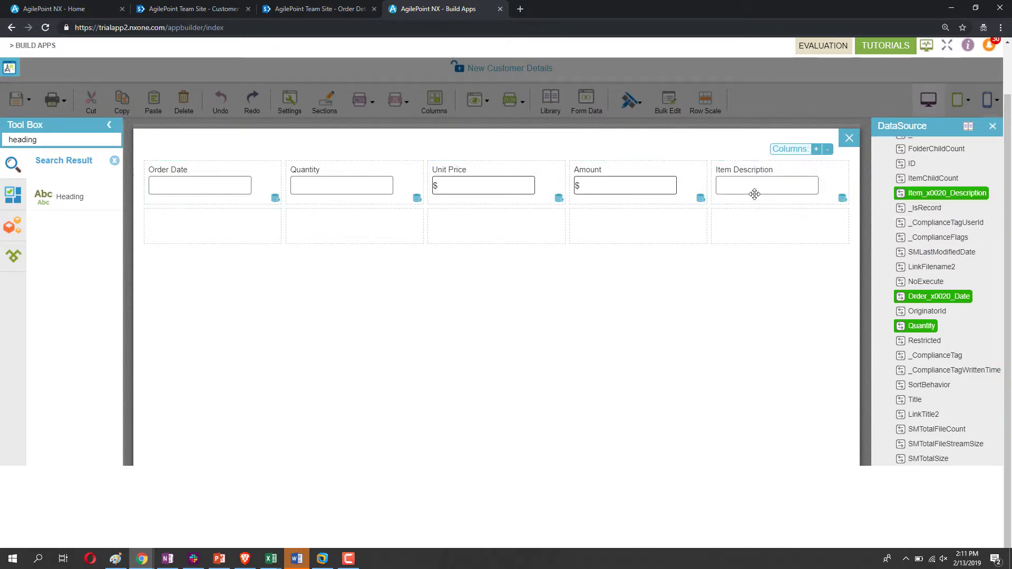
Close the subform designer, then save and check in the New Customer Details form.
click(849, 140)
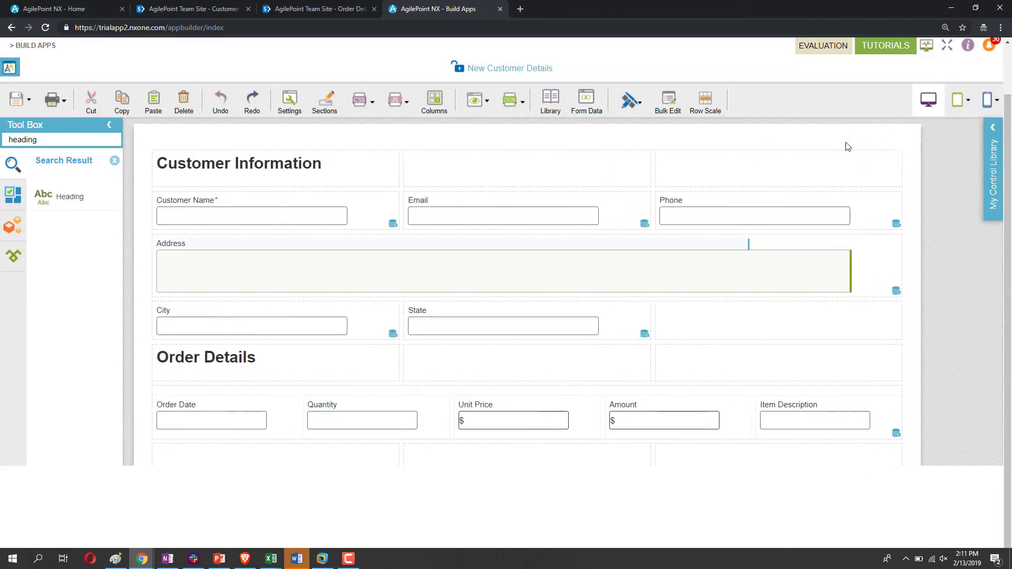
click(27, 99)
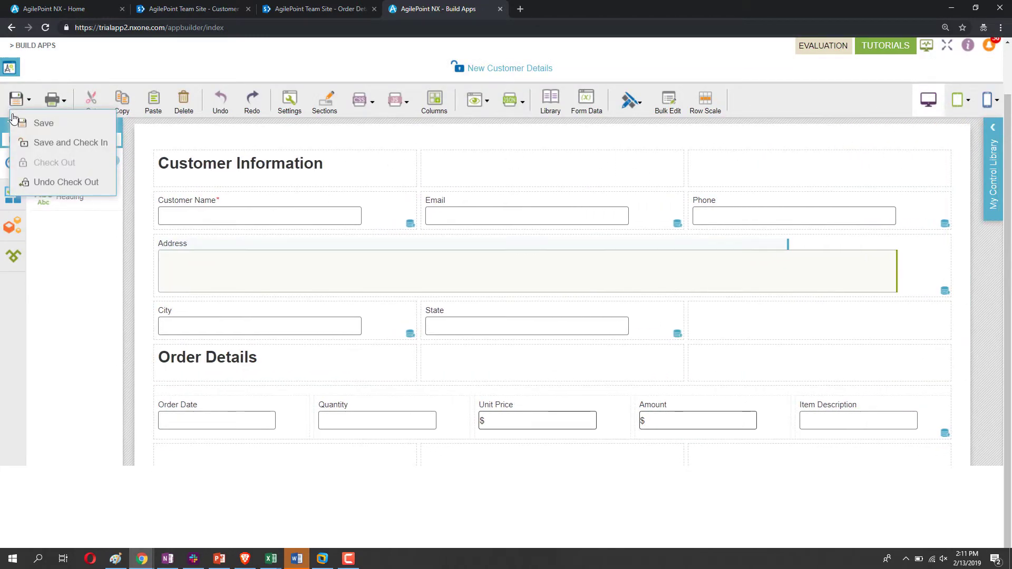
click(22, 140)
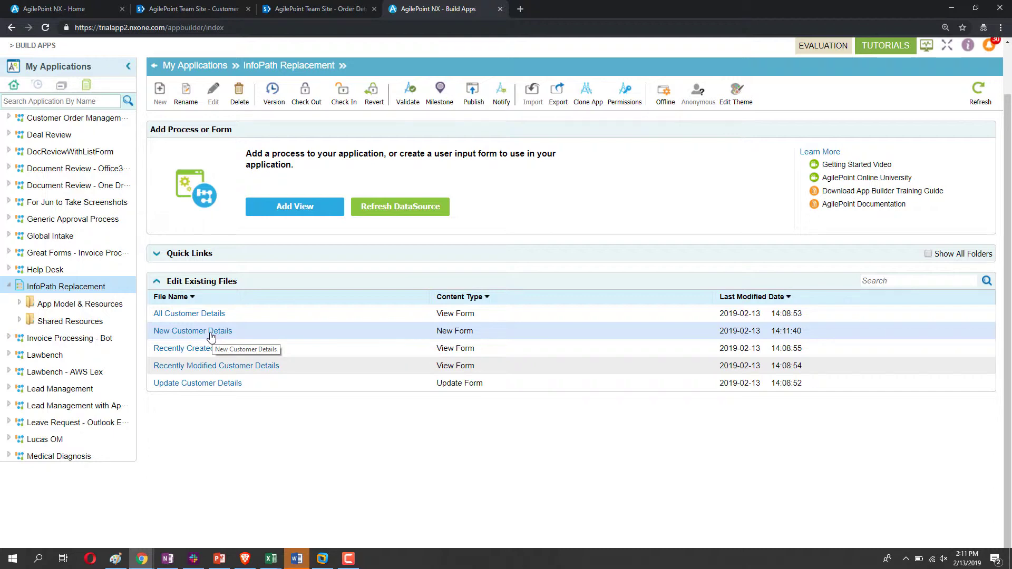
Open the Update Customer Details form with the layout copied from New Customer Details, then save and check it in.
click(192, 384)
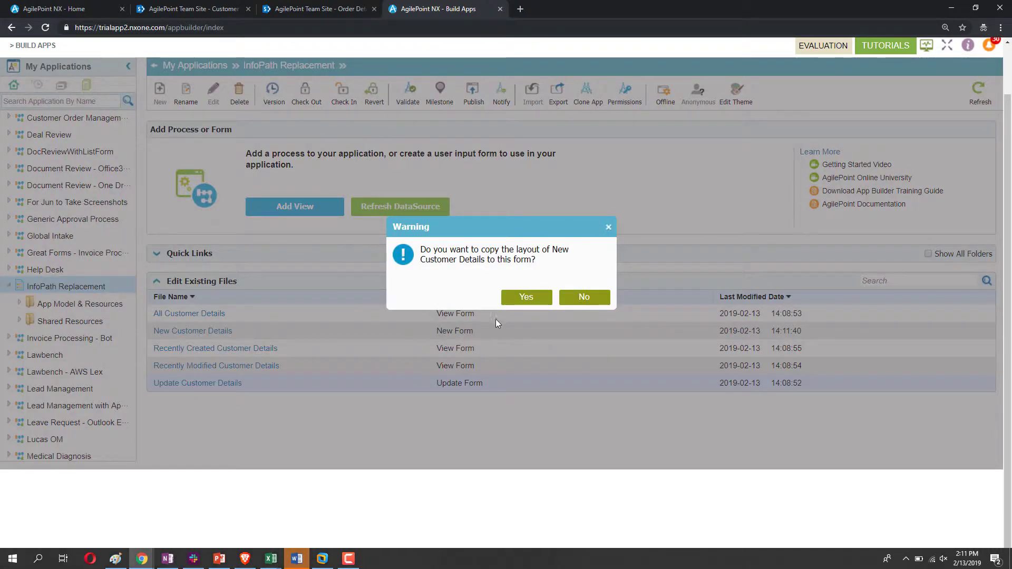
click(509, 296)
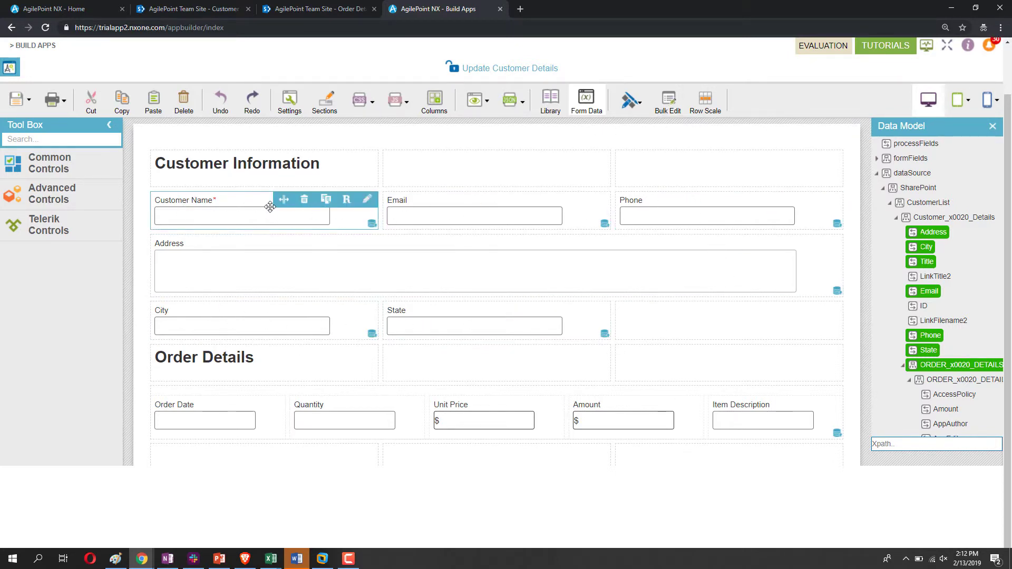
click(16, 100)
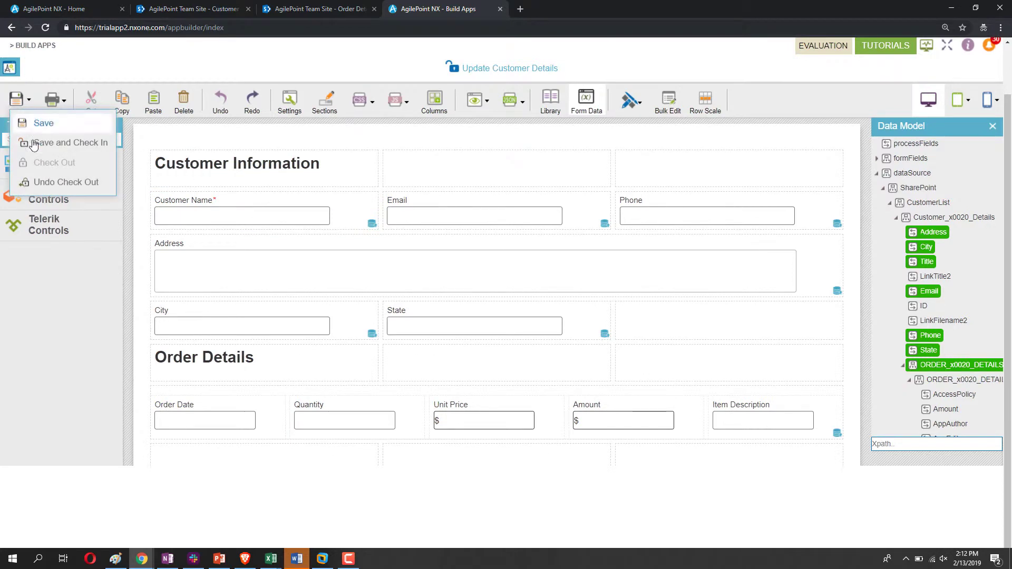
click(35, 143)
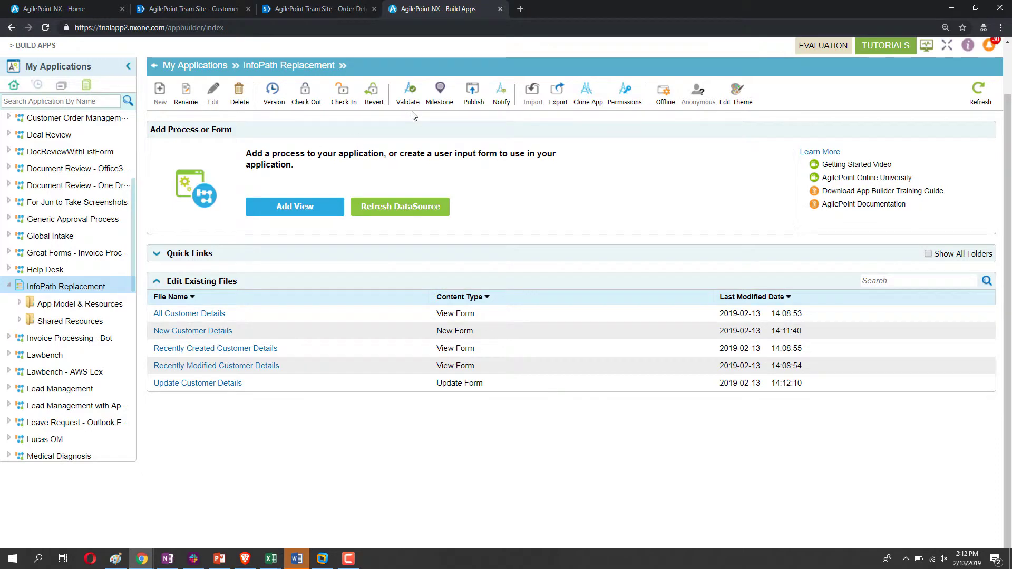
Check in all pending files and publish the application as version 1.00 with All Customer Details as default view, without setting permissions.
click(468, 102)
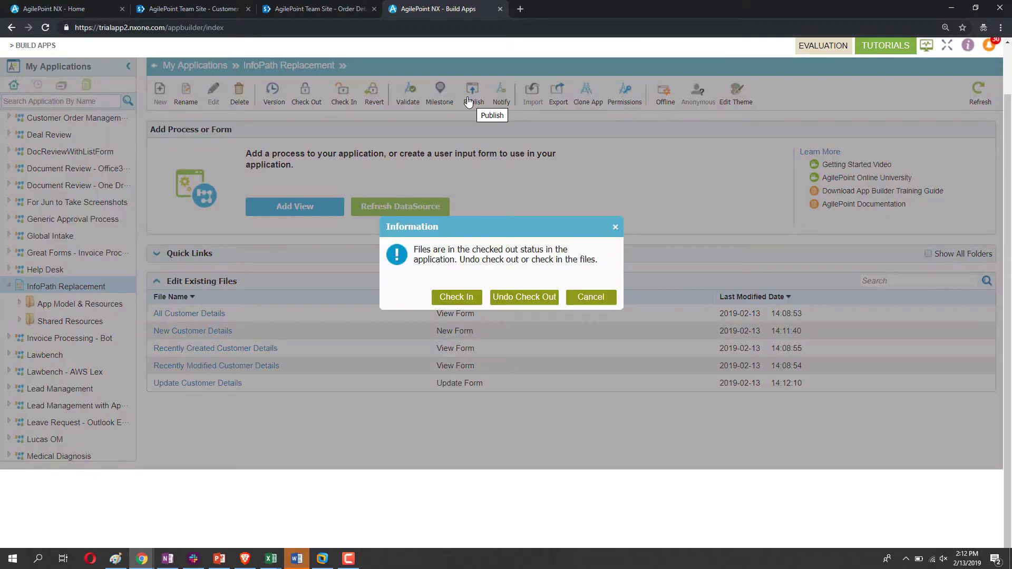
click(461, 300)
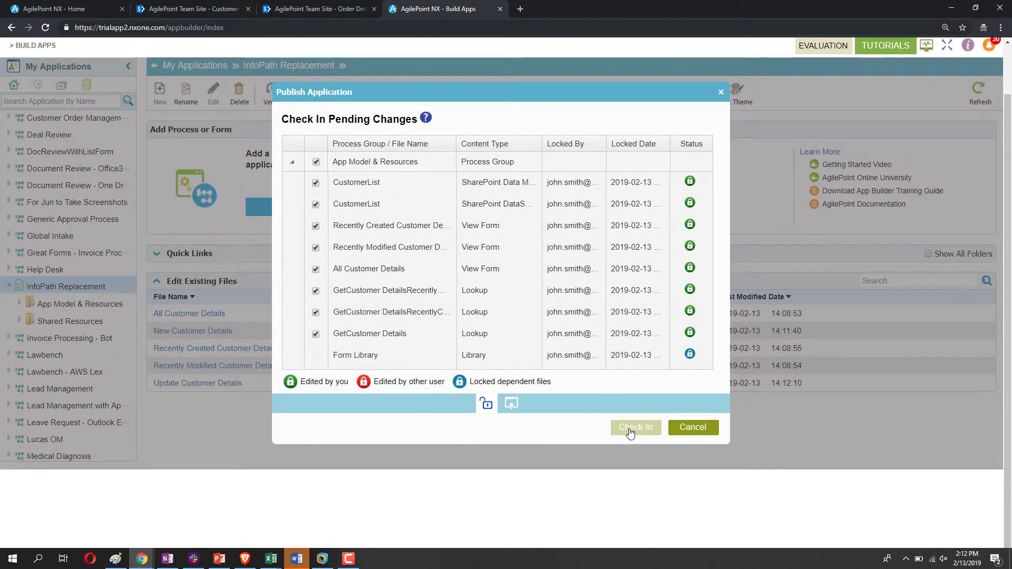
click(630, 430)
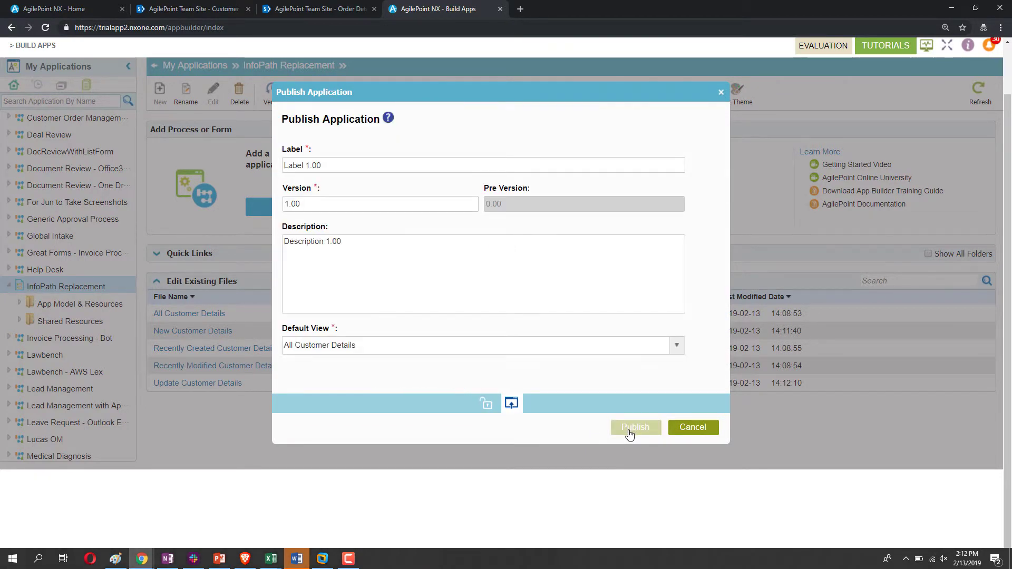
click(627, 429)
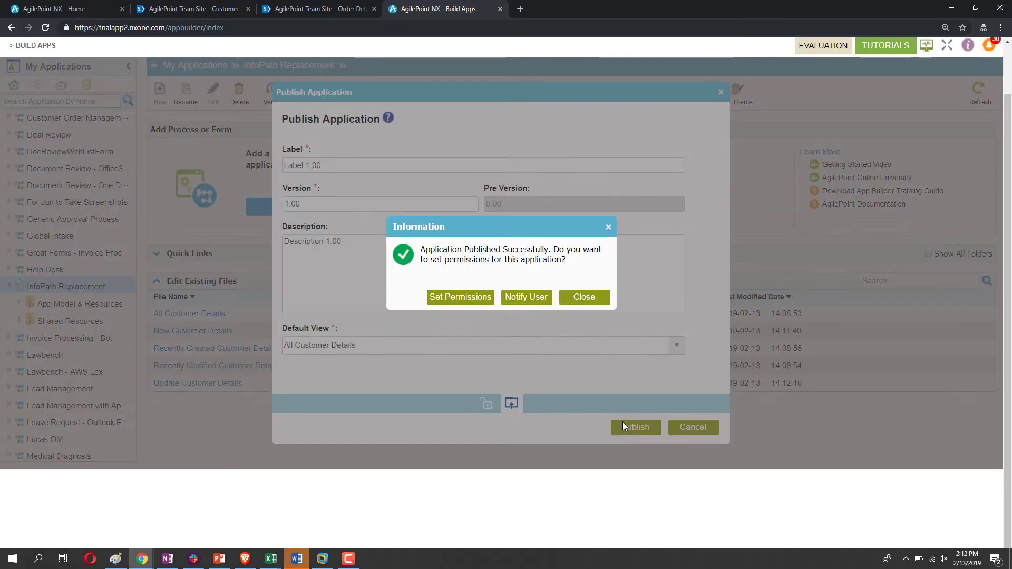
click(573, 299)
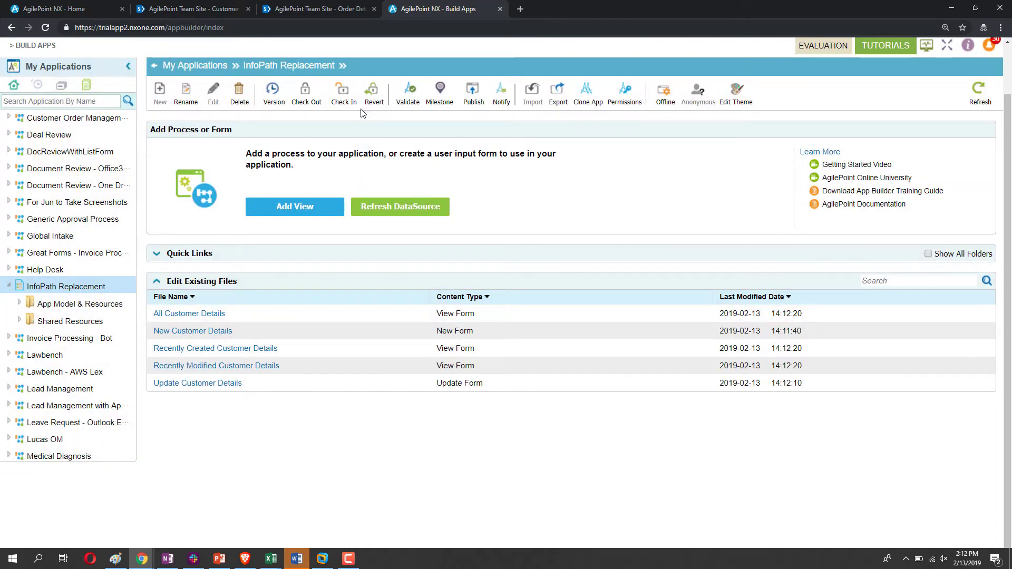
Switch to the SharePoint Customer Details list, associate its list forms with the InfoPath Replacement app, and save the association.
click(217, 9)
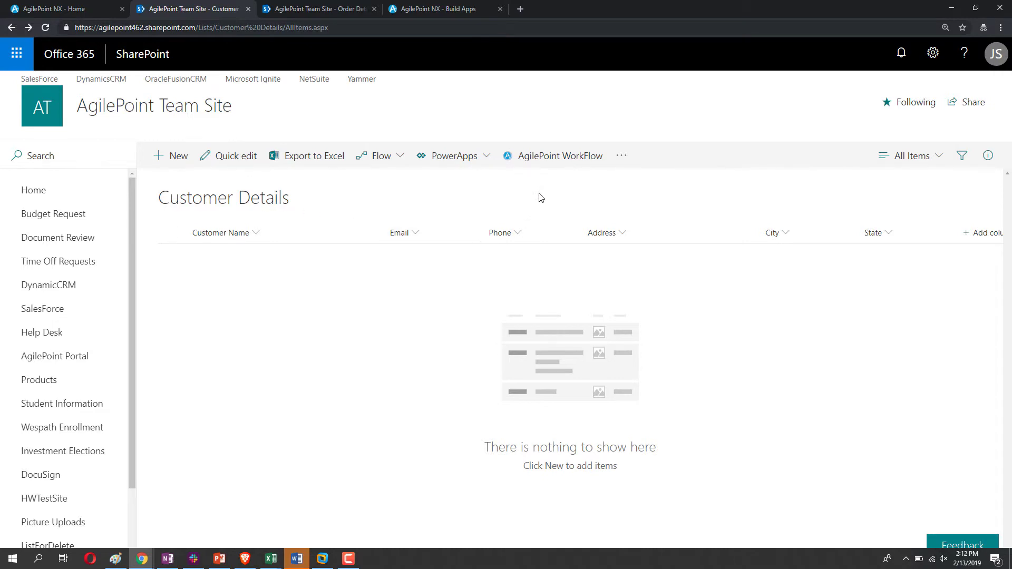
click(549, 160)
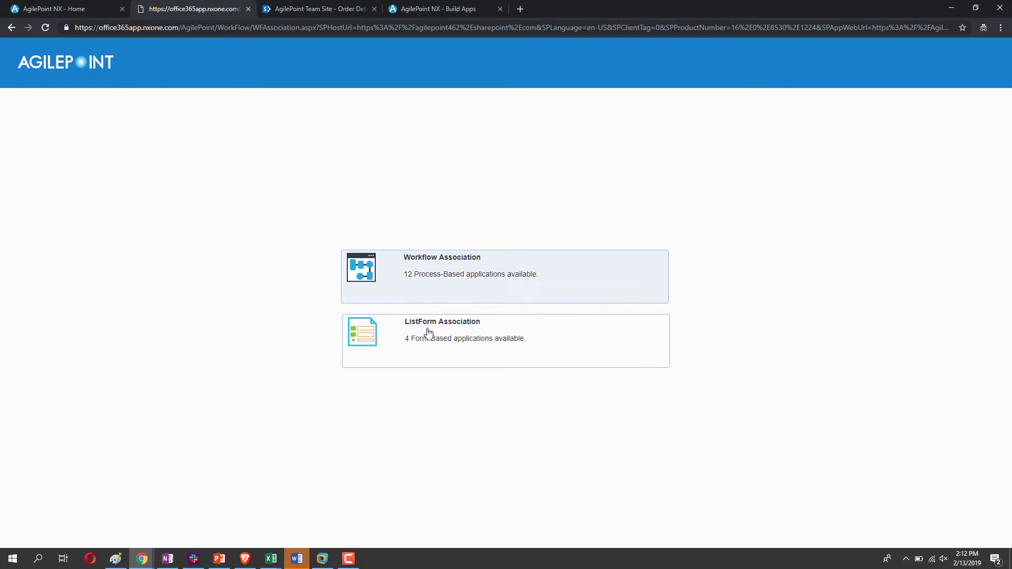
click(426, 332)
click(239, 216)
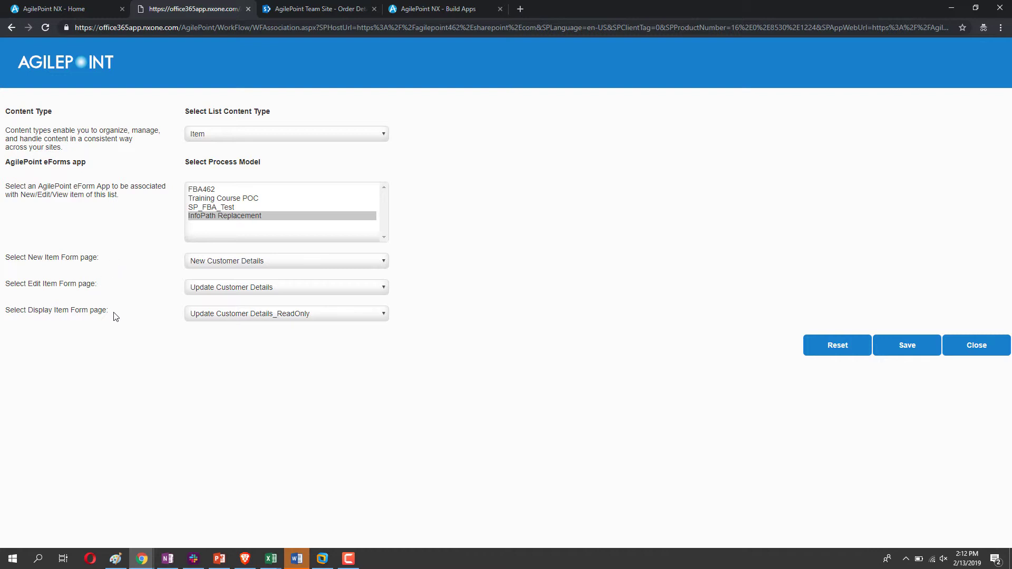
click(902, 347)
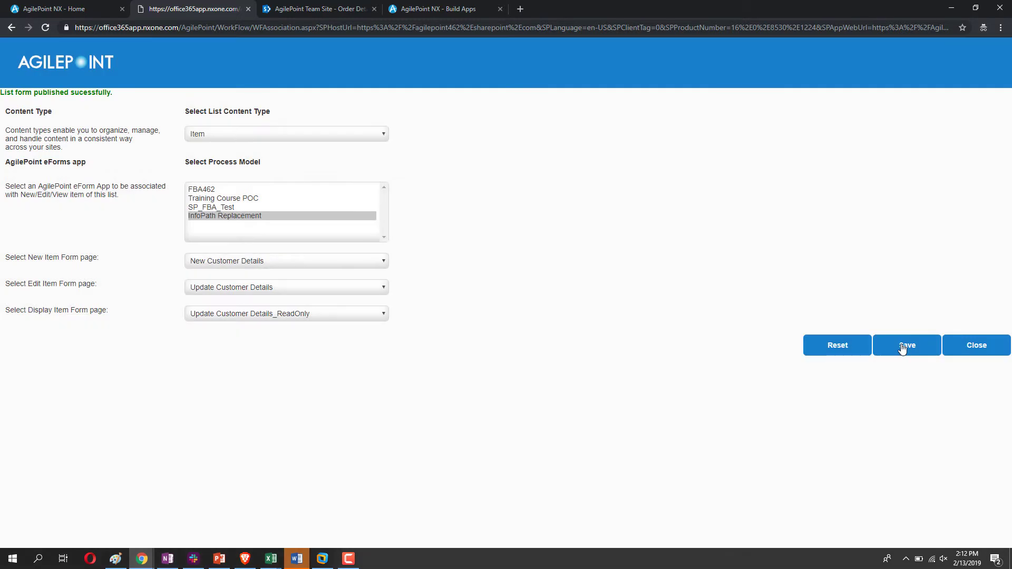
click(976, 346)
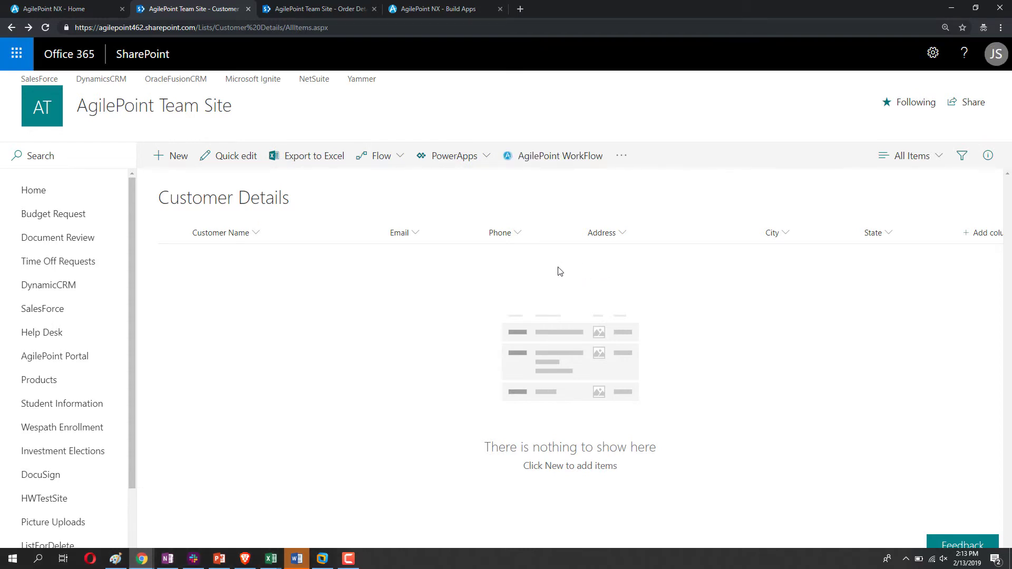
Start a new Customer Details item, entering the customer's name and autofilling the email, phone, address, city and state from the saved entry.
click(166, 156)
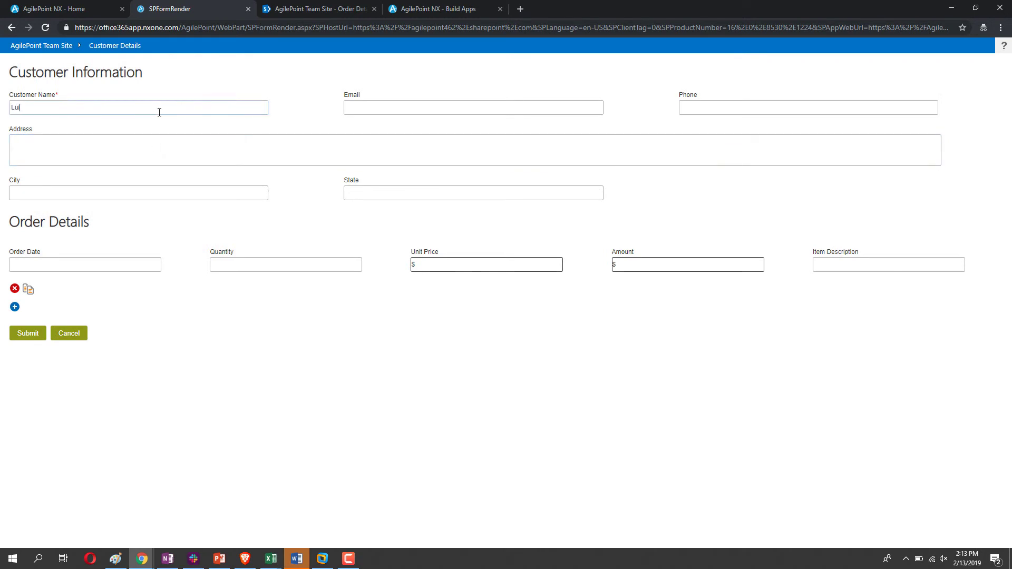
key(Tab)
text(Lucas)
key(Down)
key(Return)
key(Tab)
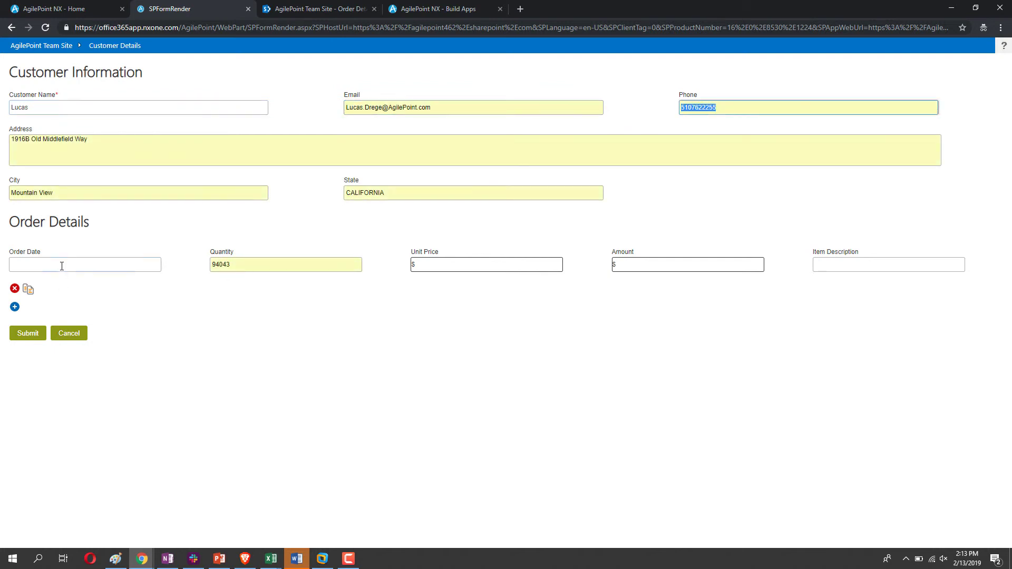
Enter order date 02/13/2019, quantity 1, unit price $100, amount $100 and item description Chair, then submit the form and view the Order Details list.
click(62, 265)
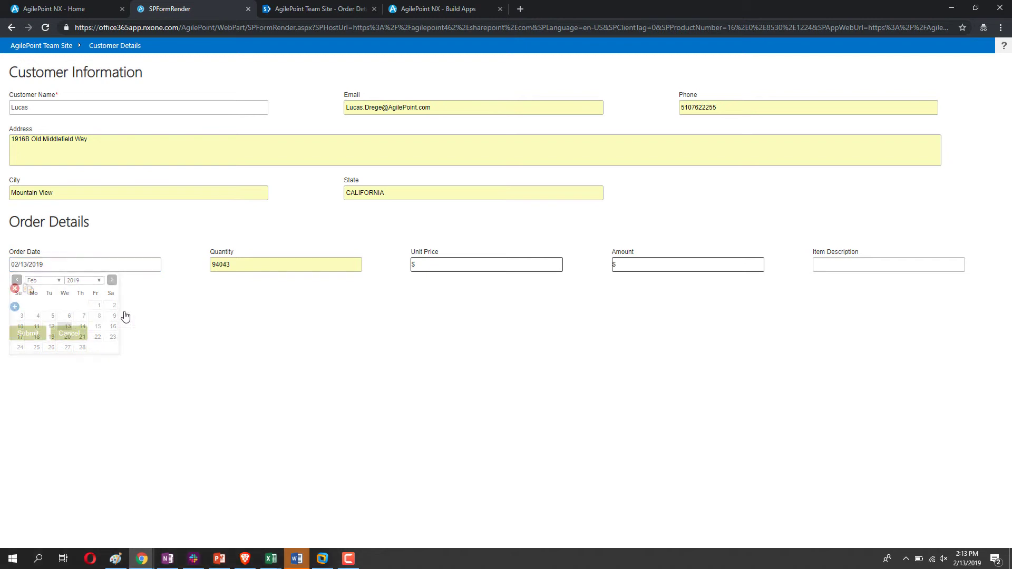
double_click(241, 264)
text(1)
click(443, 266)
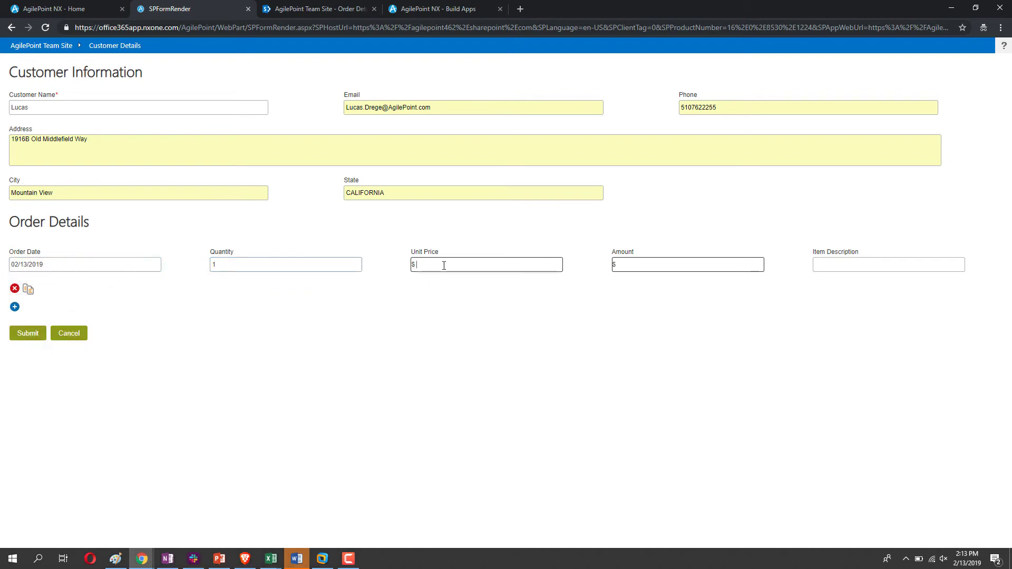
key(Tab)
text(100)
key(Tab)
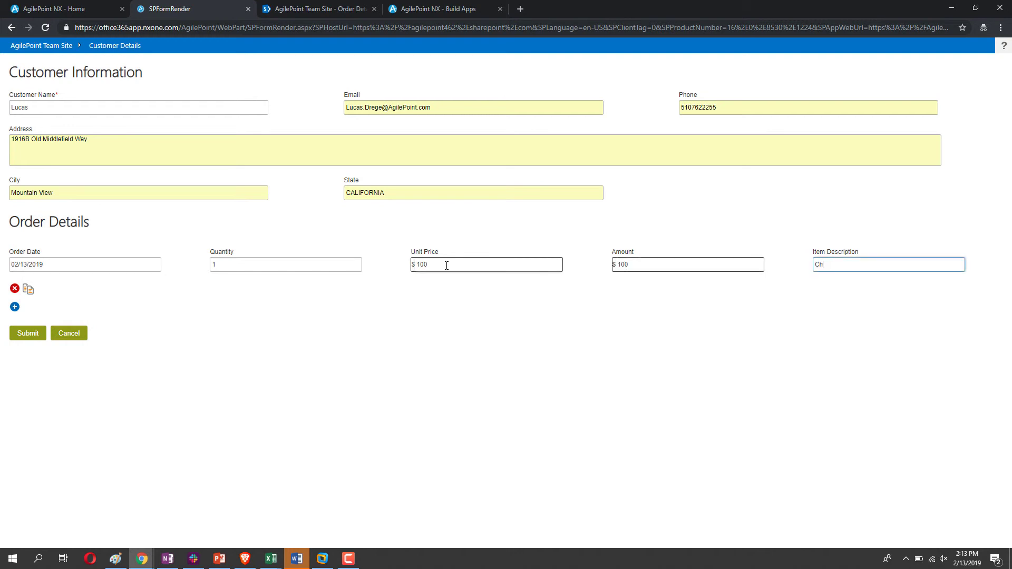
click(30, 335)
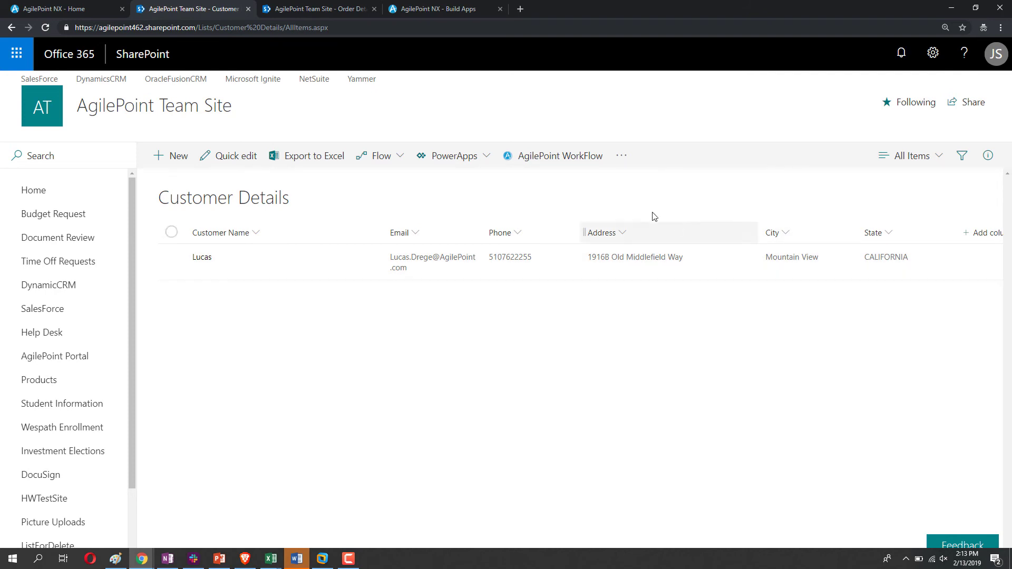
click(343, 10)
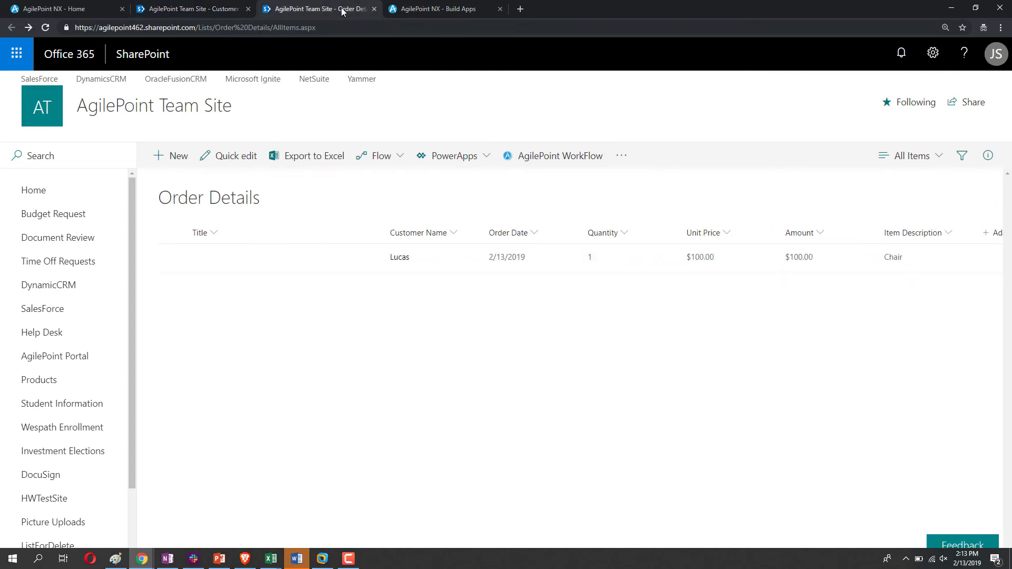